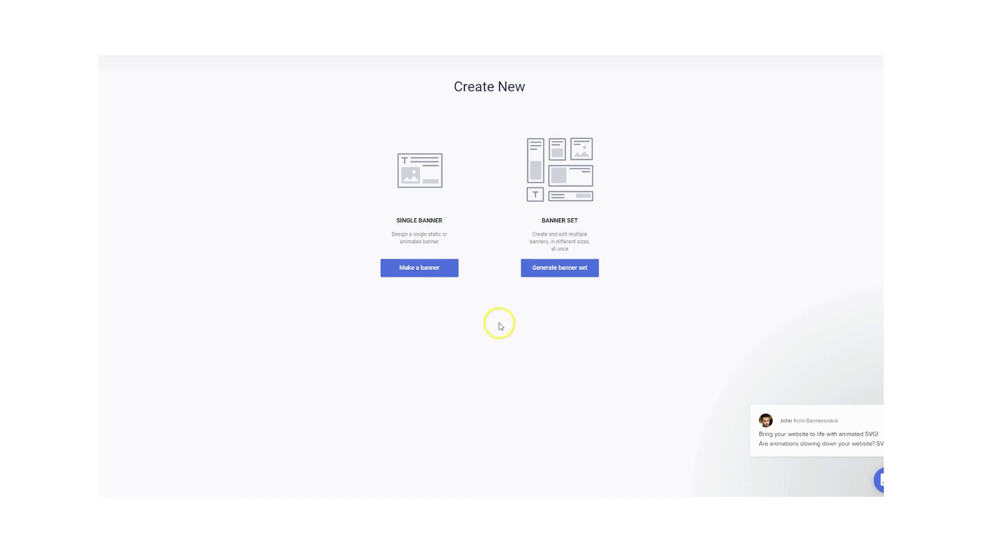
- Start a new single banner in the Large Rectangle size, 336 x 280
click(423, 212)
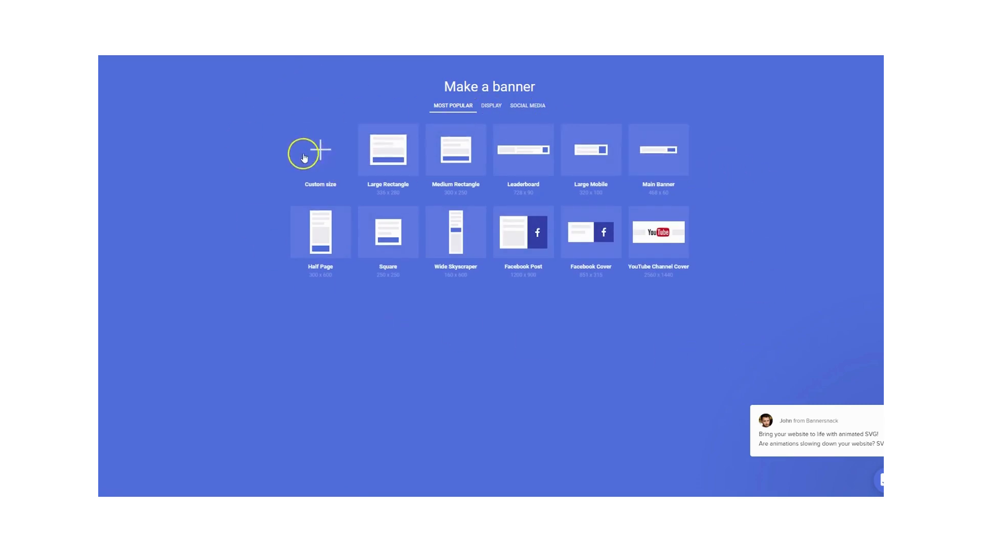
click(392, 155)
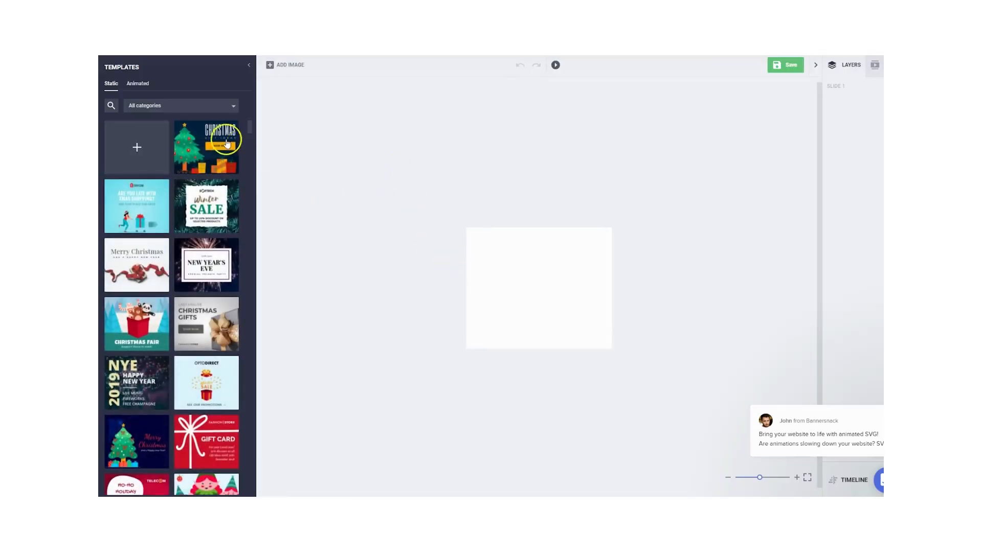
- Browse the static banner templates across all categories
scroll(214, 365, down, 3)
scroll(214, 371, down, 10)
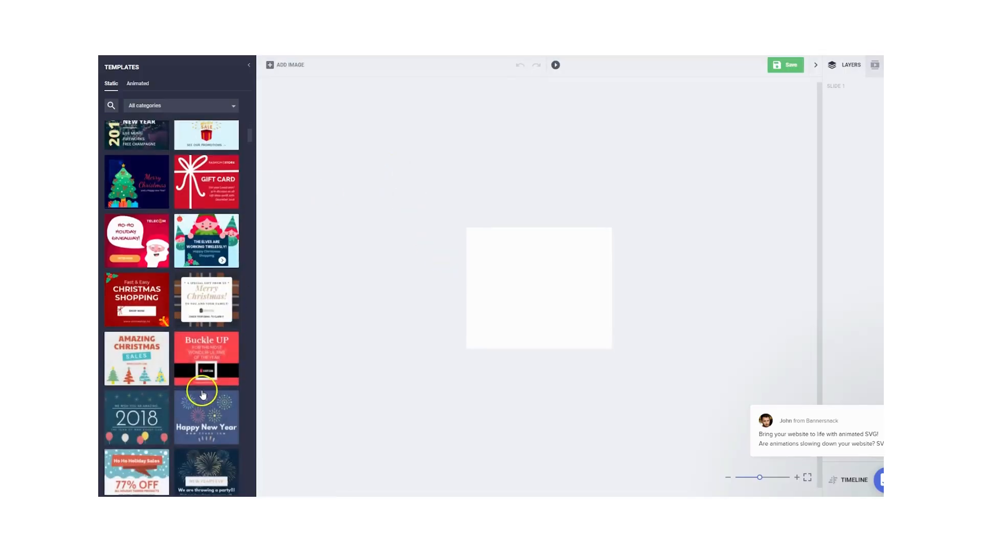
scroll(202, 393, down, 10)
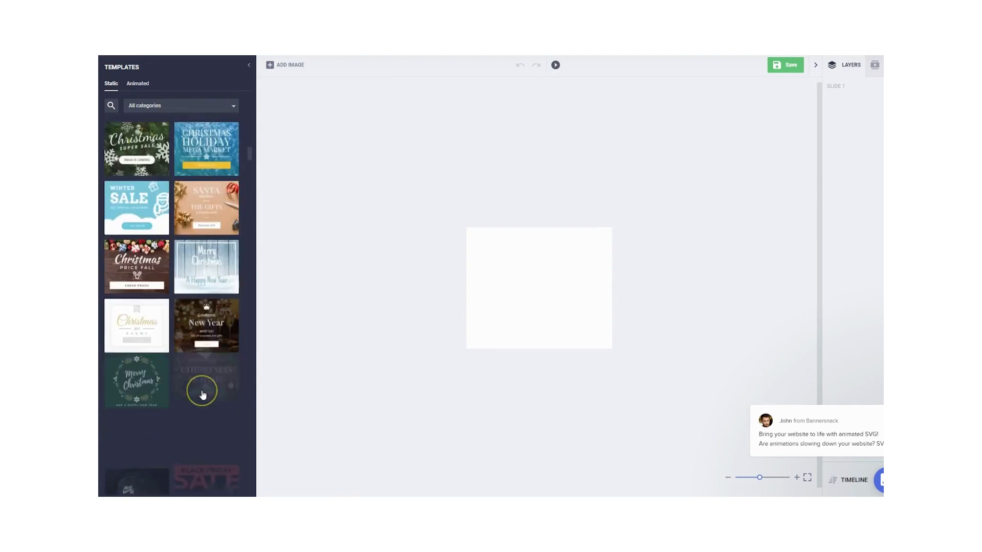
scroll(202, 391, up, 5)
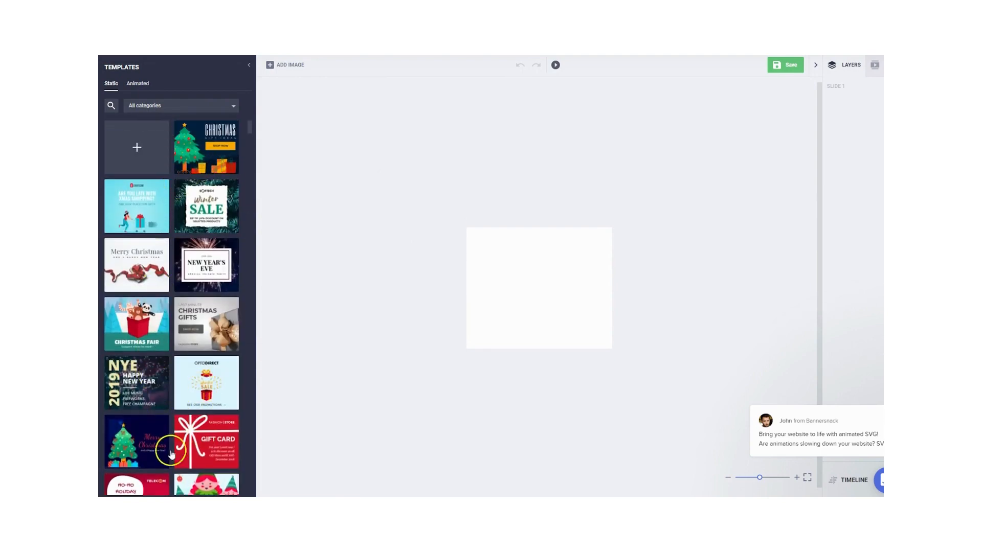
scroll(163, 384, down, 4)
scroll(167, 373, up, 4)
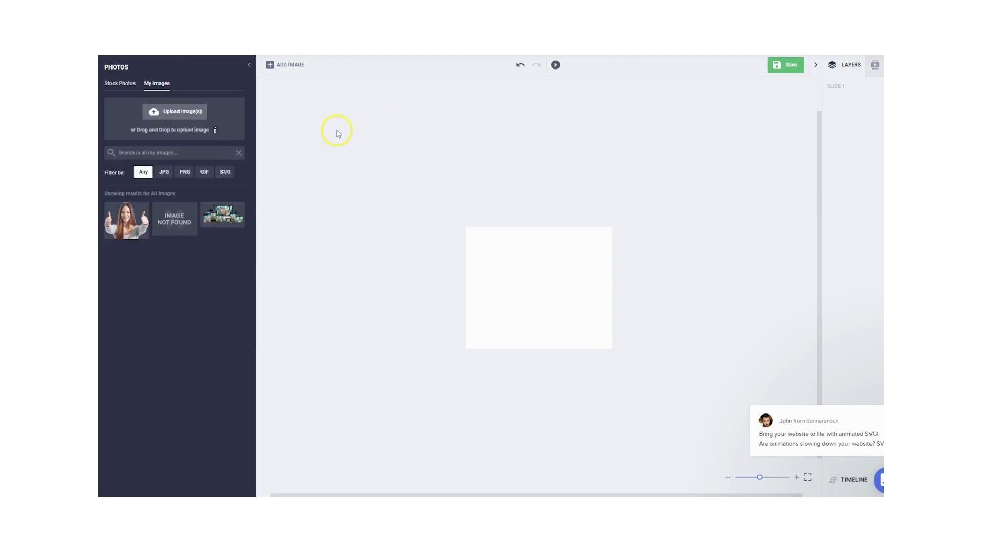
- Add the uploaded photo of the woman giving two thumbs up, scaled down and centered along the banner's lower edge
click(285, 65)
double_click(180, 81)
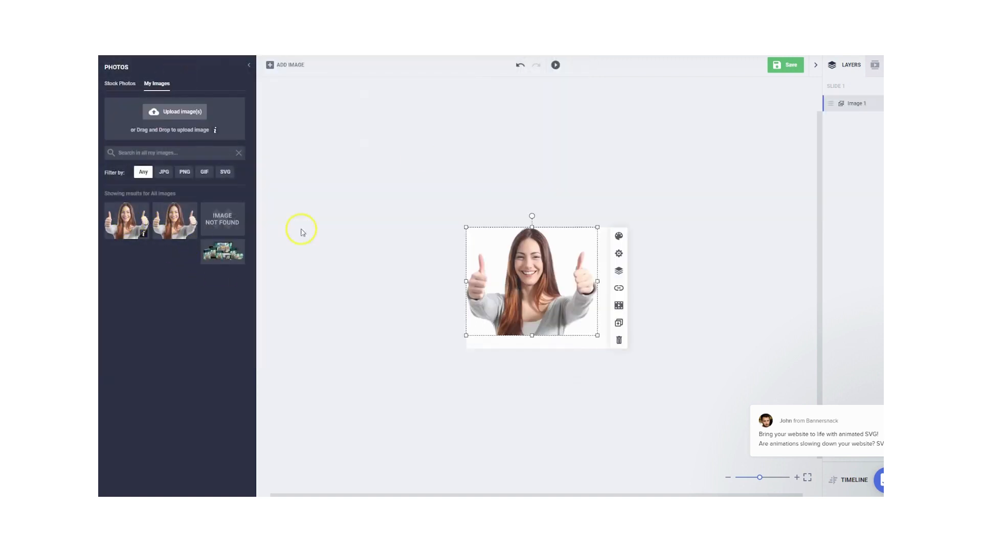
drag(531, 279, 540, 290)
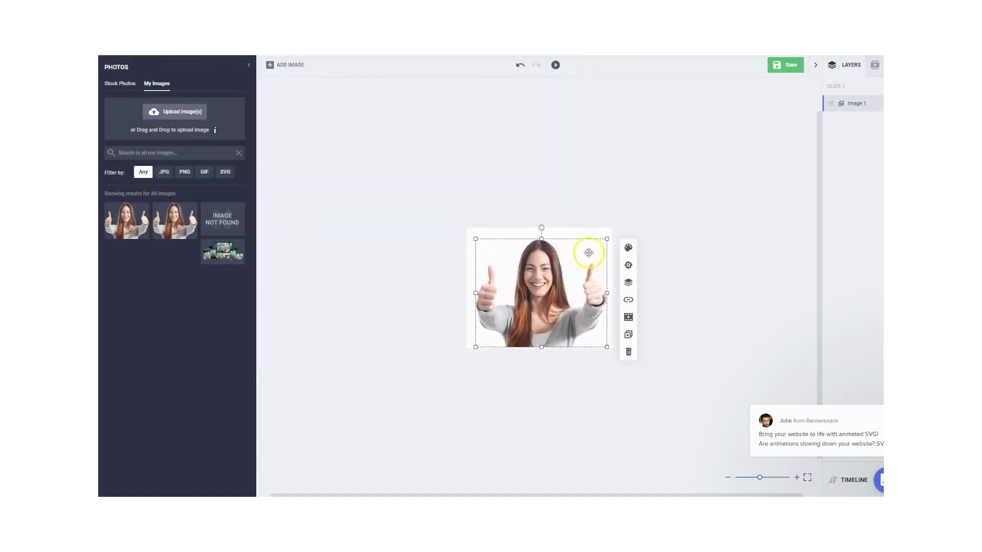
drag(606, 239, 548, 317)
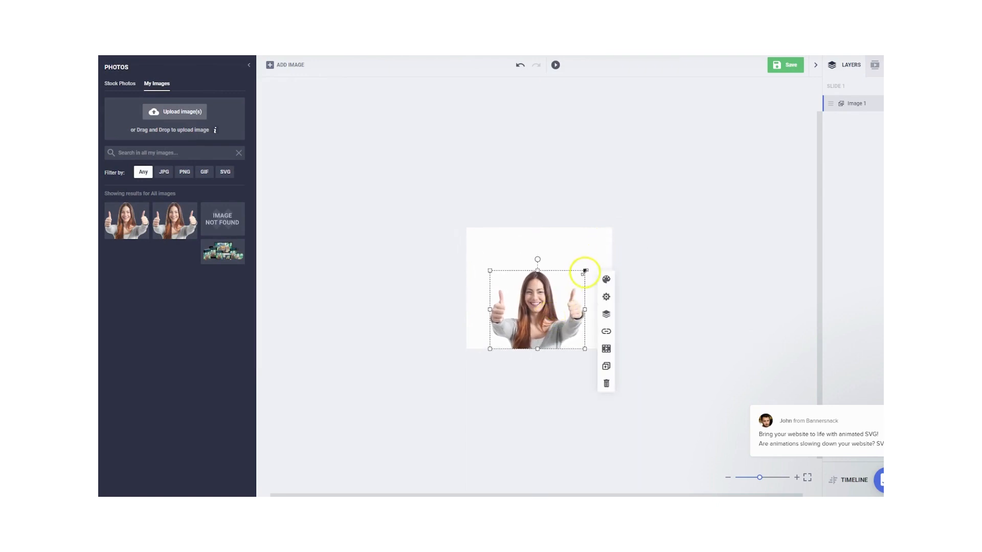
drag(585, 269, 596, 256)
mouse_move(559, 297)
mouse_down()
mouse_move(556, 280)
mouse_move(570, 273)
mouse_move(557, 279)
mouse_move(590, 262)
mouse_move(549, 294)
mouse_up()
click(563, 252)
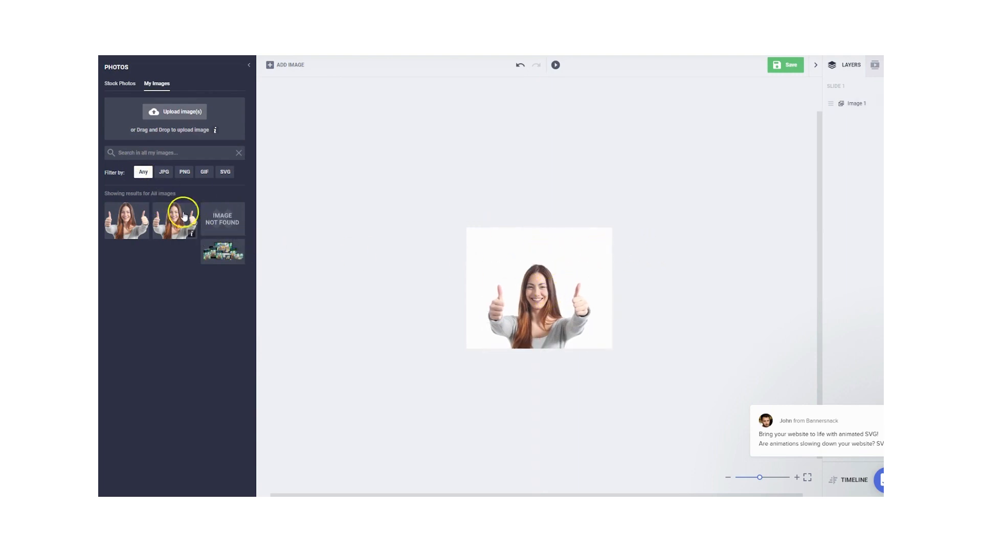
- Add a subheading reading "Overnight!" centered just above the woman's head
click(99, 114)
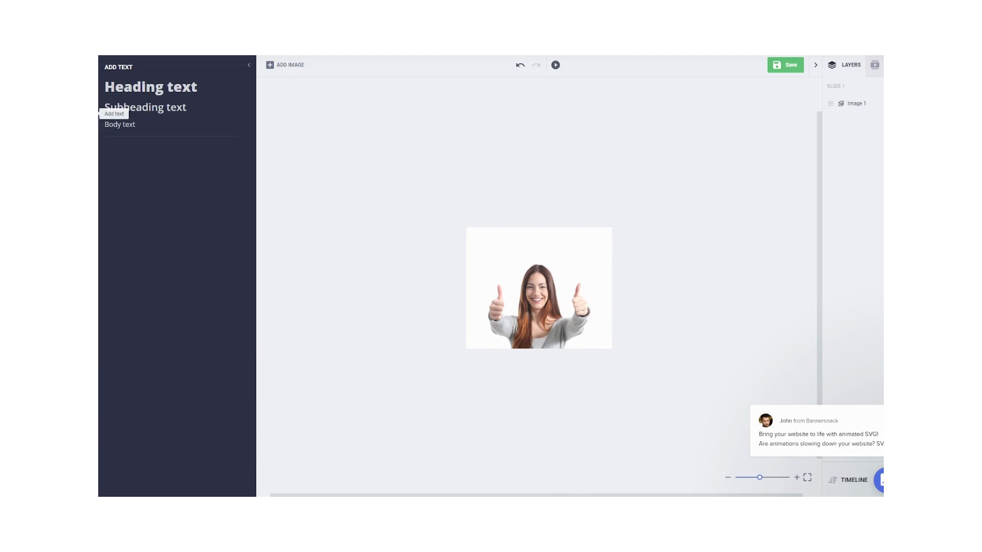
click(147, 111)
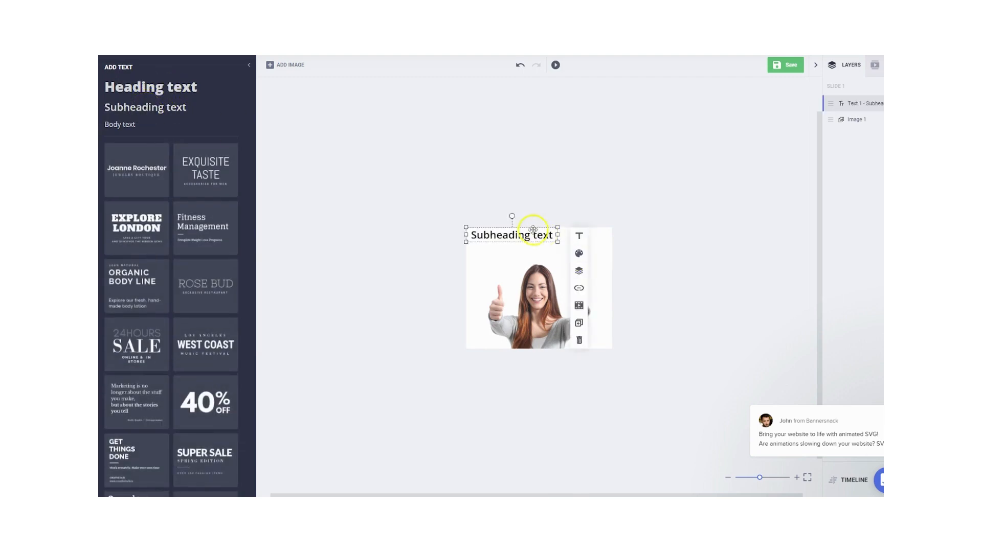
drag(537, 229, 562, 255)
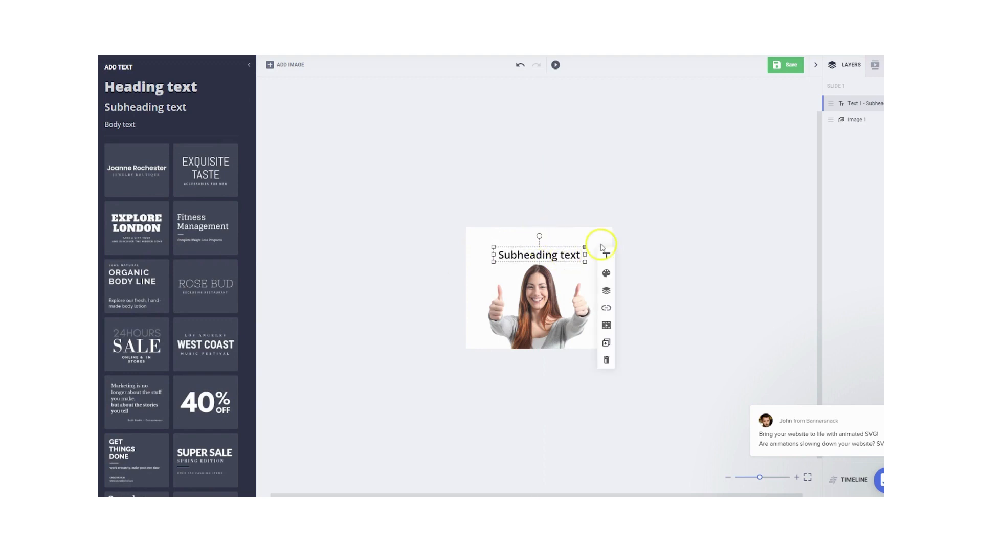
double_click(554, 254)
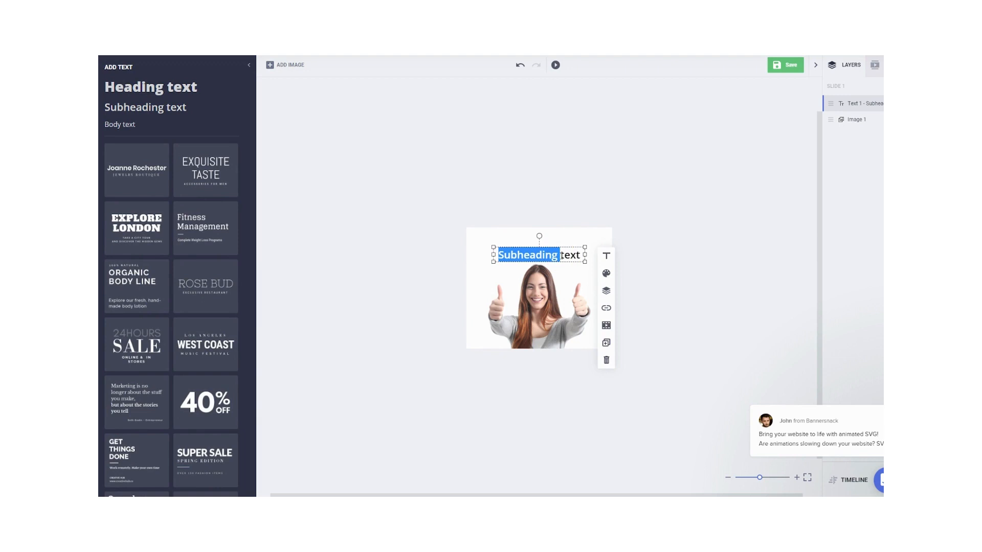
triple_click(562, 255)
text(Overnight)
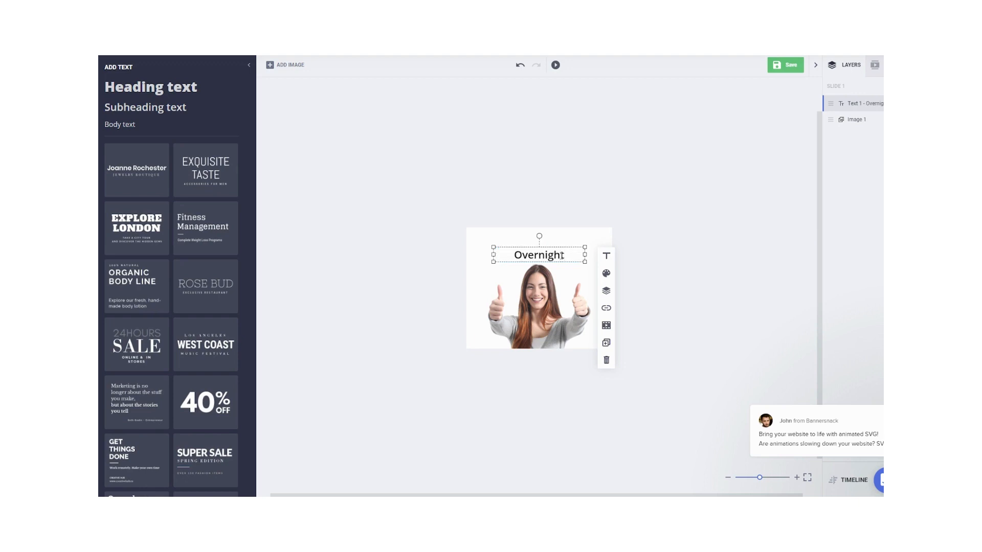
text(!)
click(514, 238)
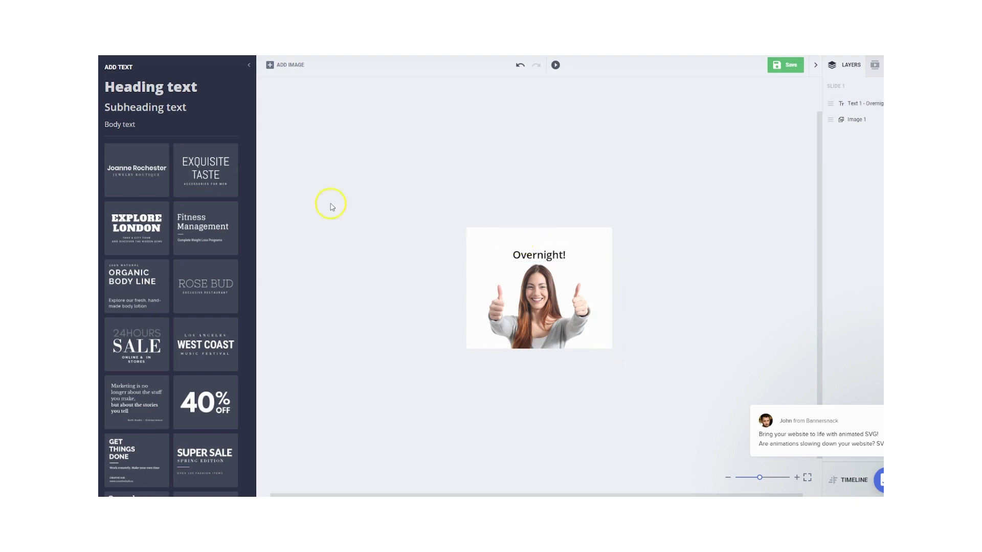
- Add a heading reading "Whiter Teeth" centered above the "Overnight!" subheading
click(133, 88)
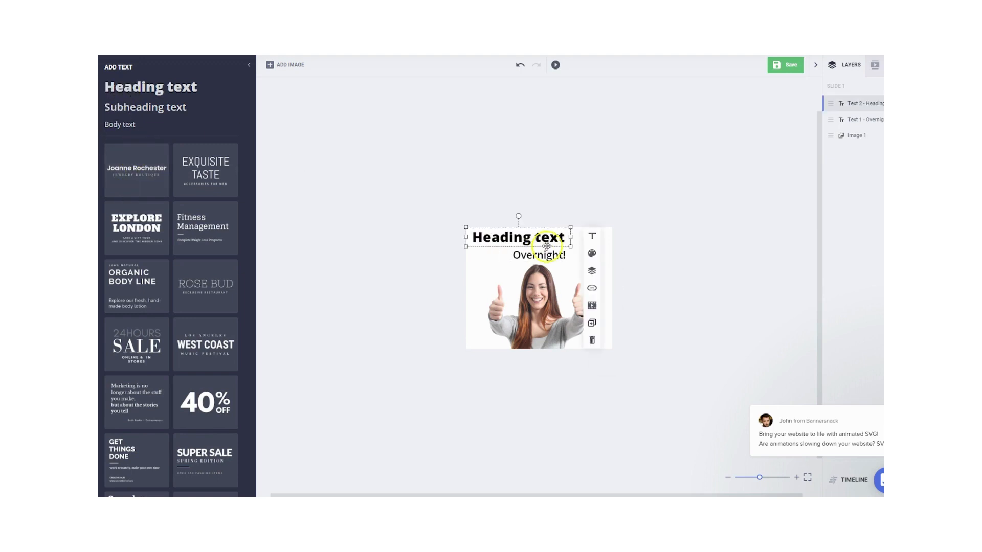
drag(546, 246, 567, 248)
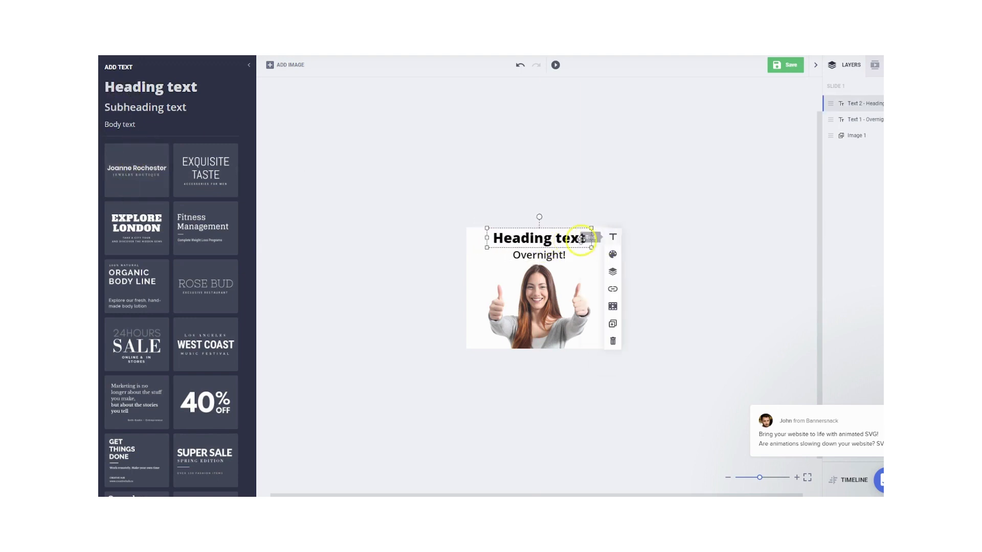
click(612, 237)
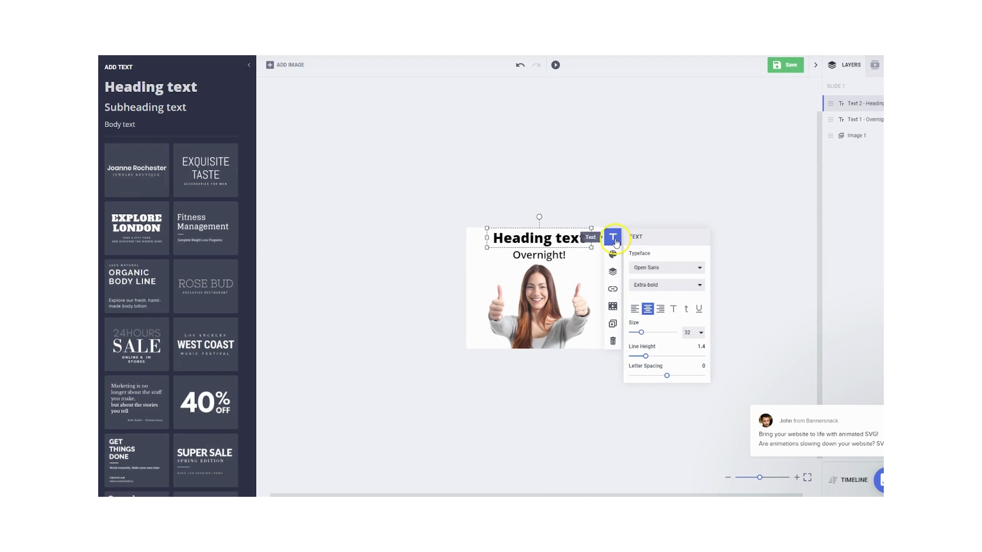
triple_click(562, 239)
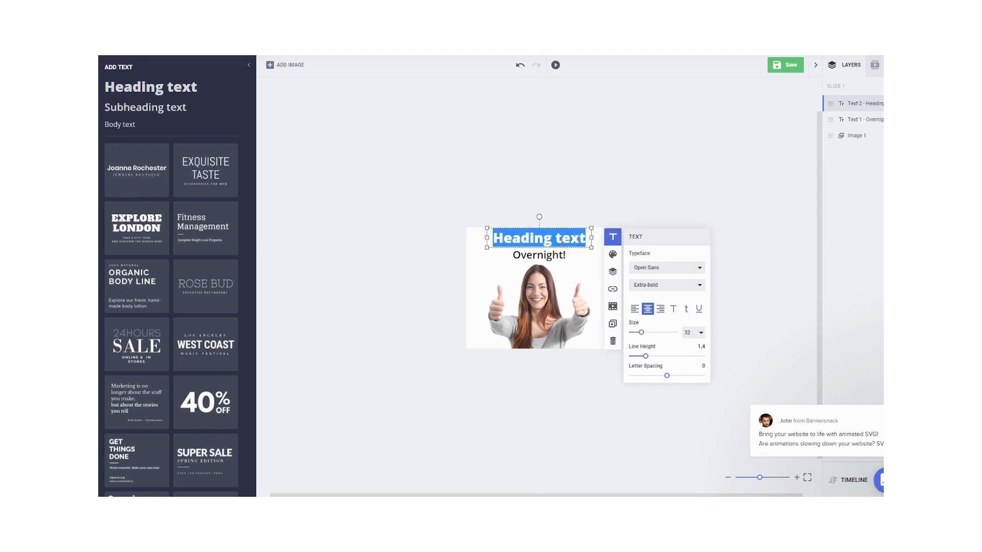
text(Whiter)
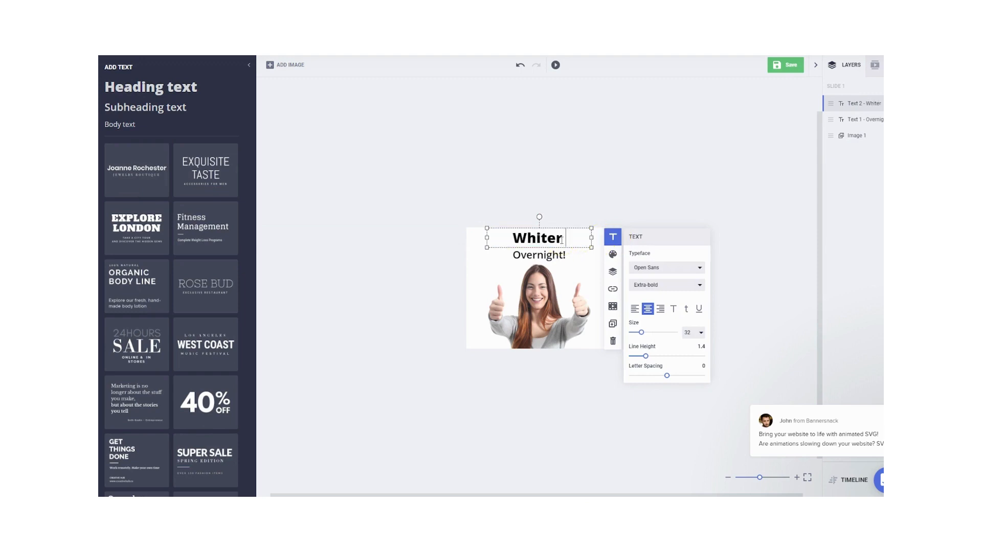
text( Teeth)
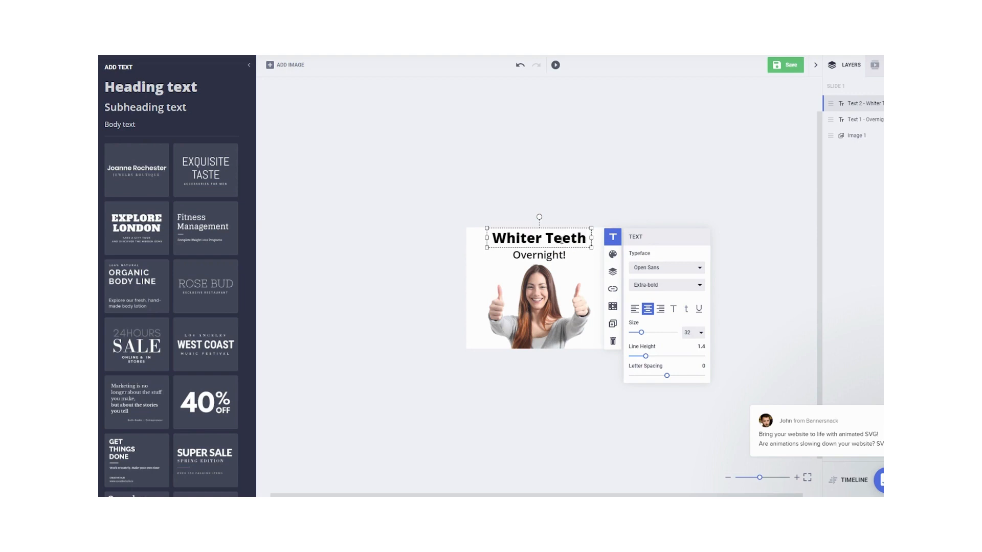
drag(557, 229, 556, 231)
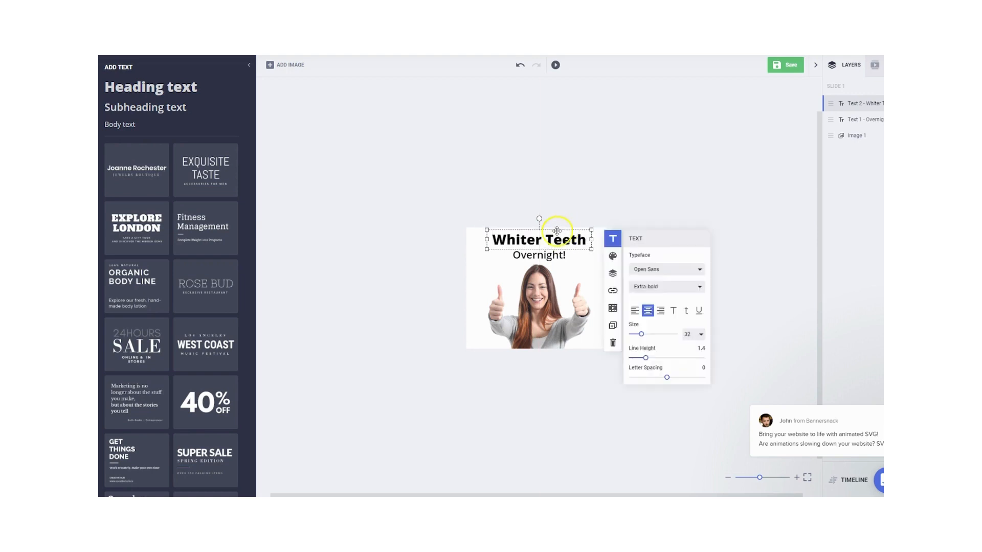
click(473, 267)
- Color the "Whiter Teeth" heading with the blue preset #2196f3
click(534, 241)
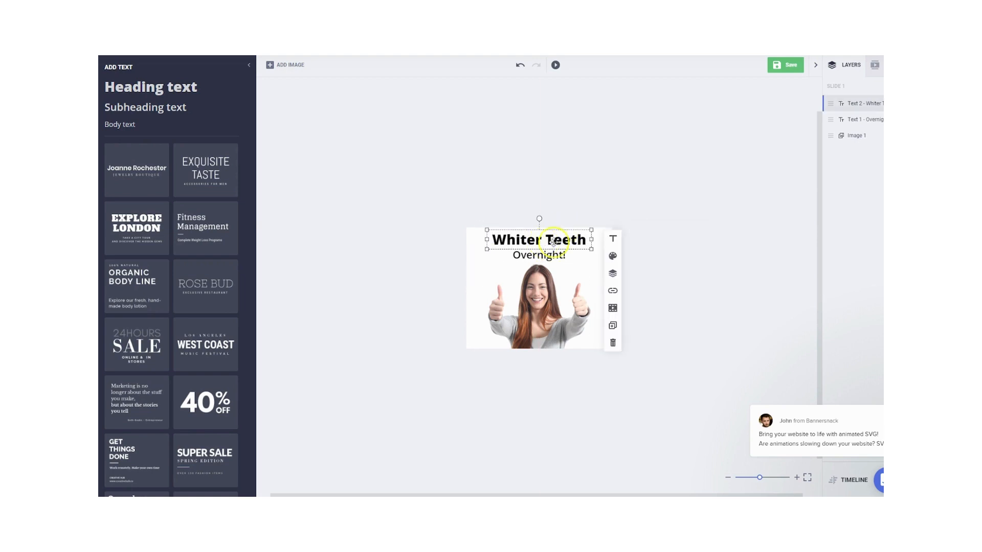
click(613, 256)
click(636, 260)
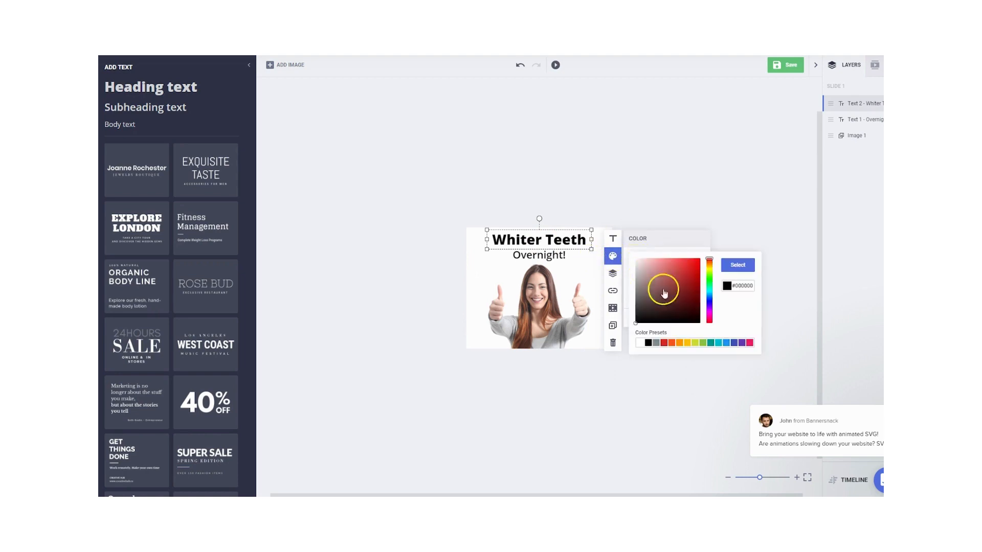
click(726, 342)
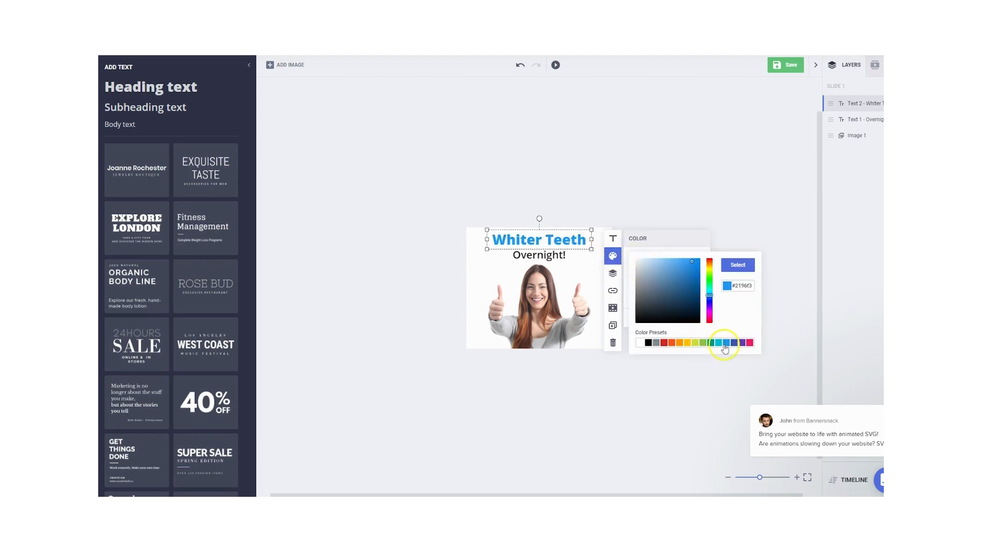
- Color the "Overnight!" subheading with the red preset
click(550, 258)
click(606, 273)
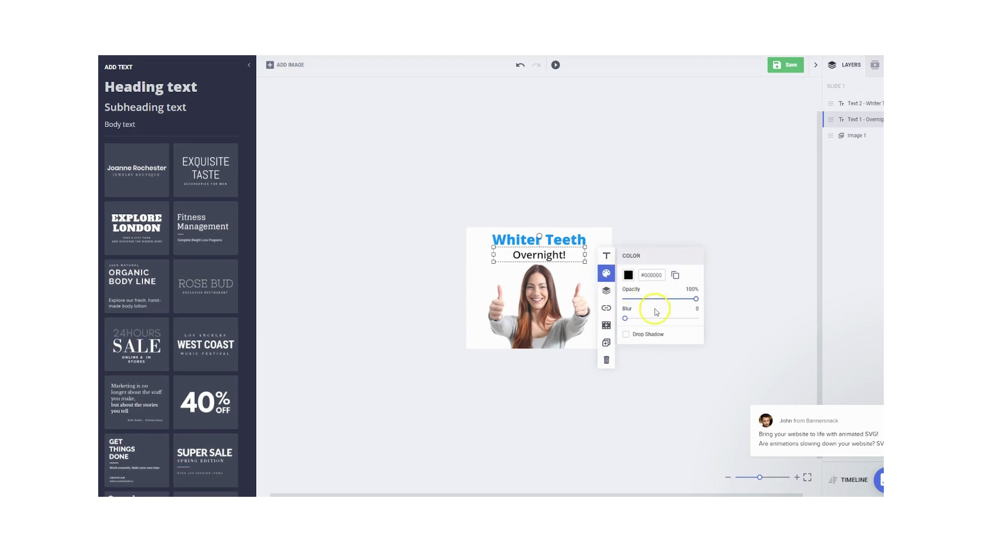
click(627, 275)
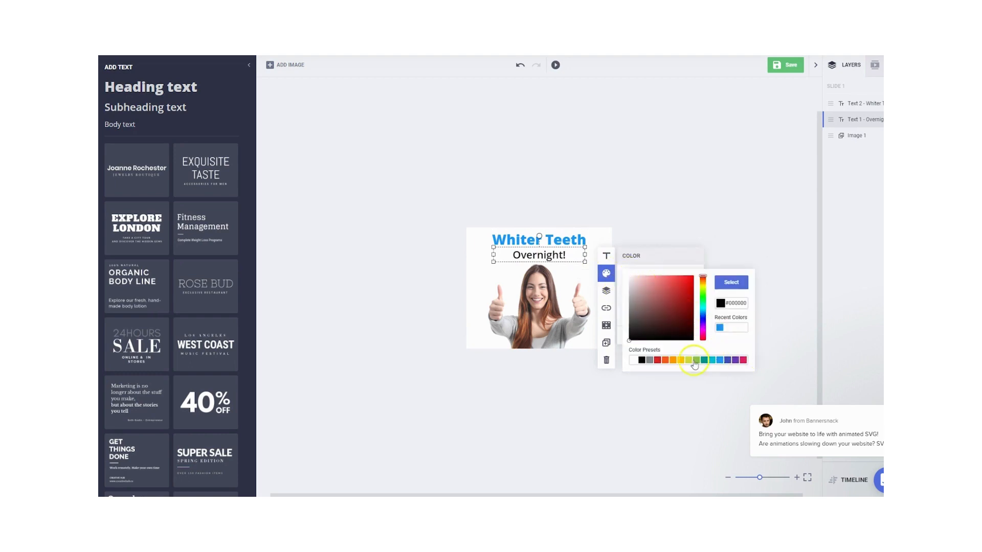
click(657, 360)
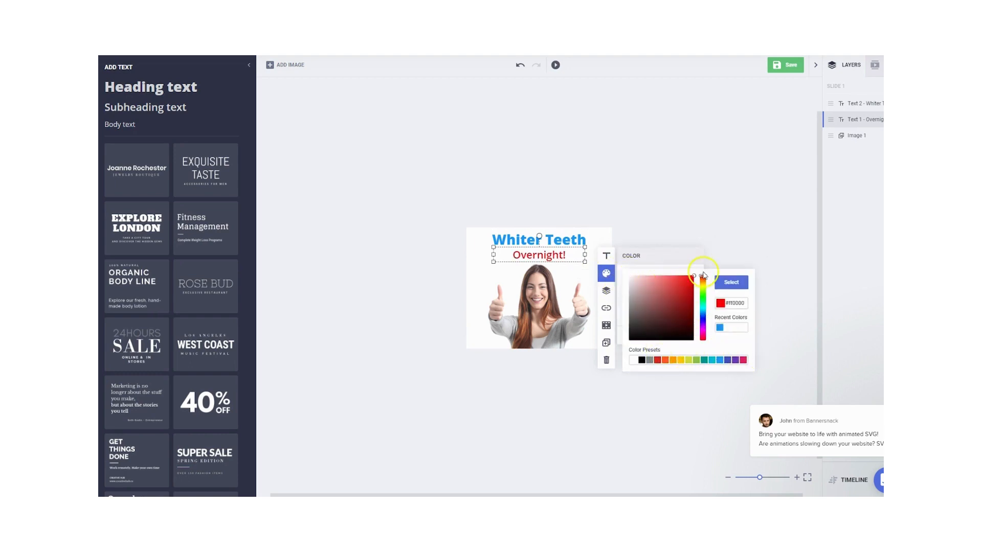
click(492, 255)
click(481, 239)
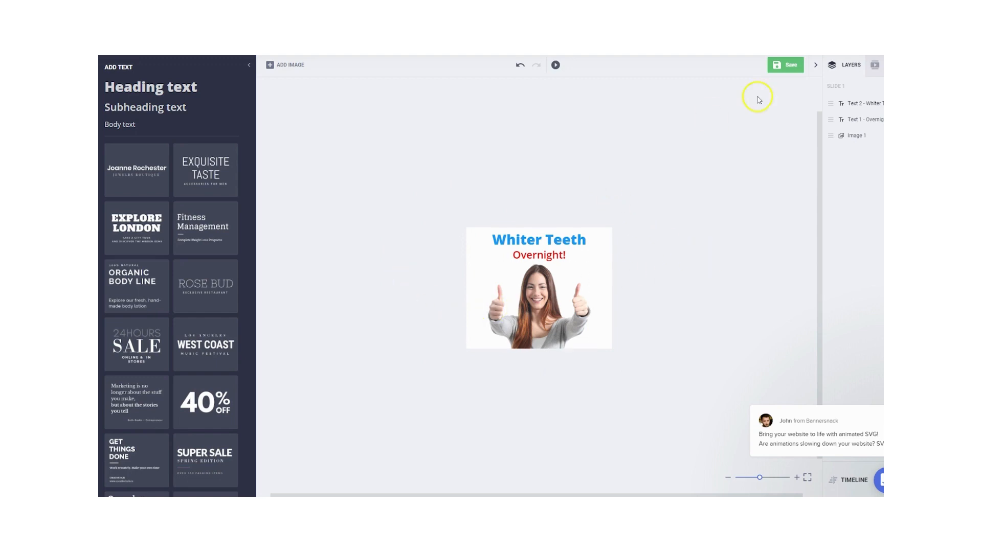
- Save the banner design under the name teeth01
click(783, 65)
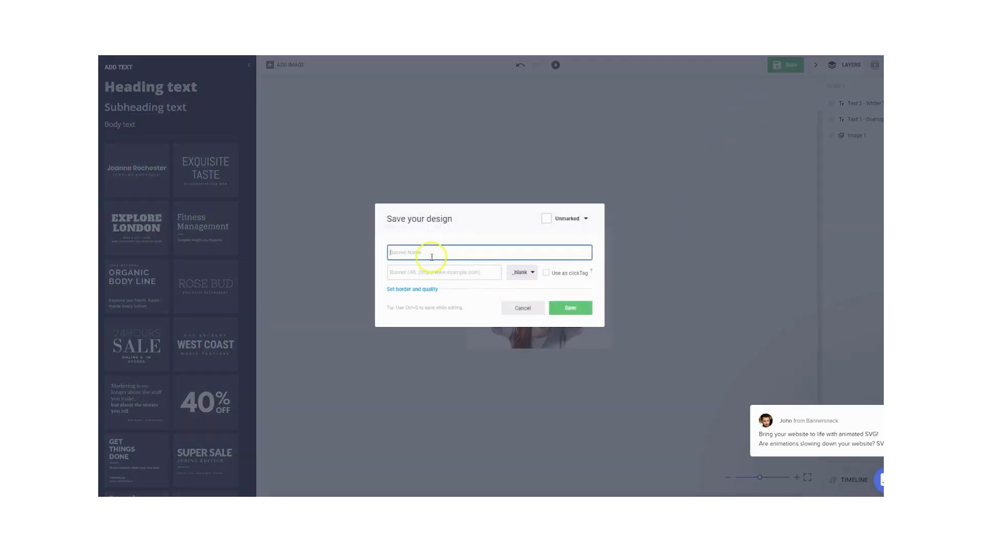
text(teeth01)
click(532, 232)
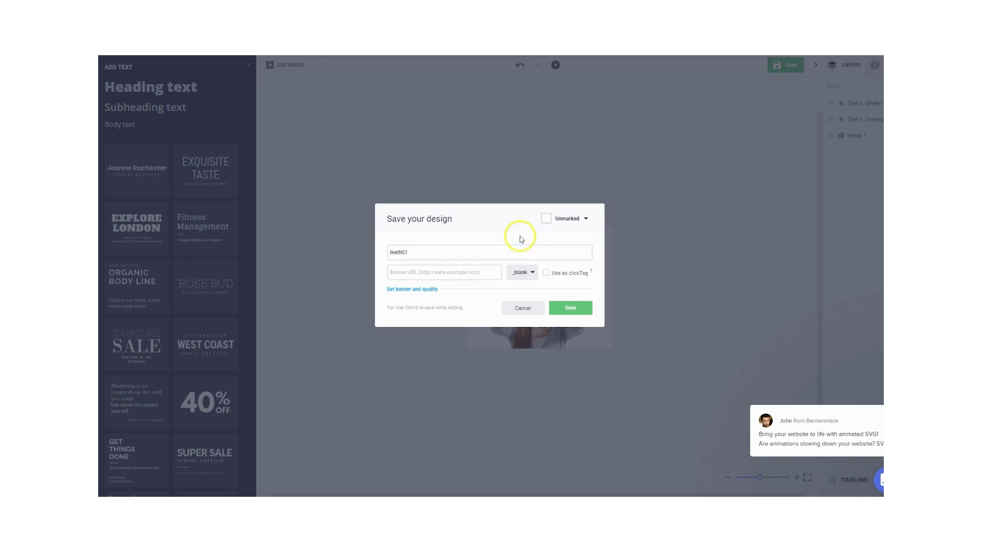
click(570, 308)
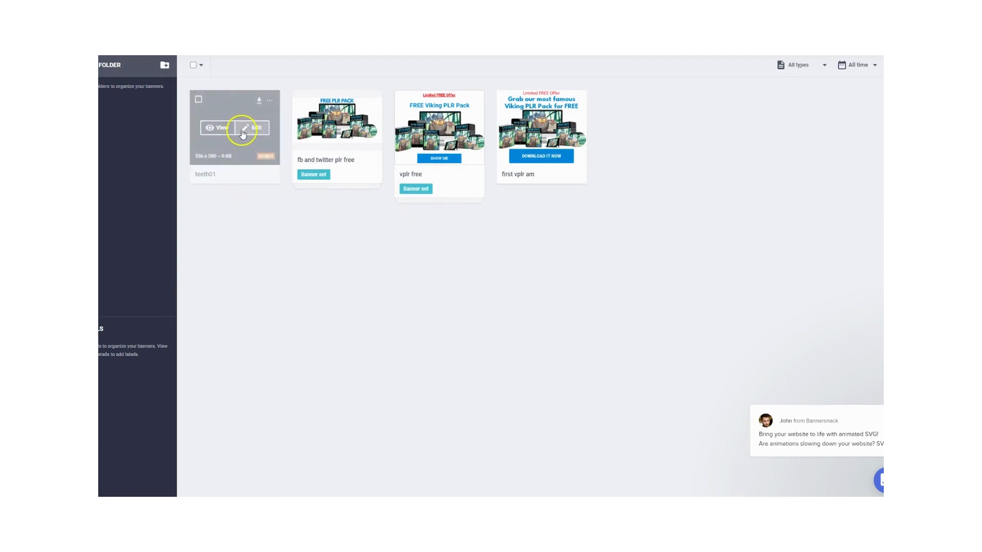
- Download the teeth01 banner as a PNG file
click(259, 101)
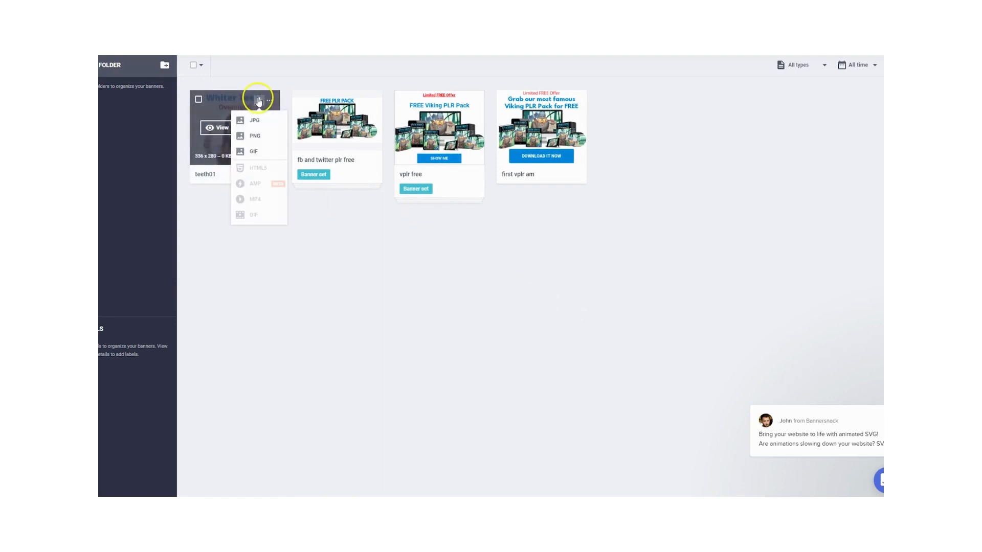
click(258, 139)
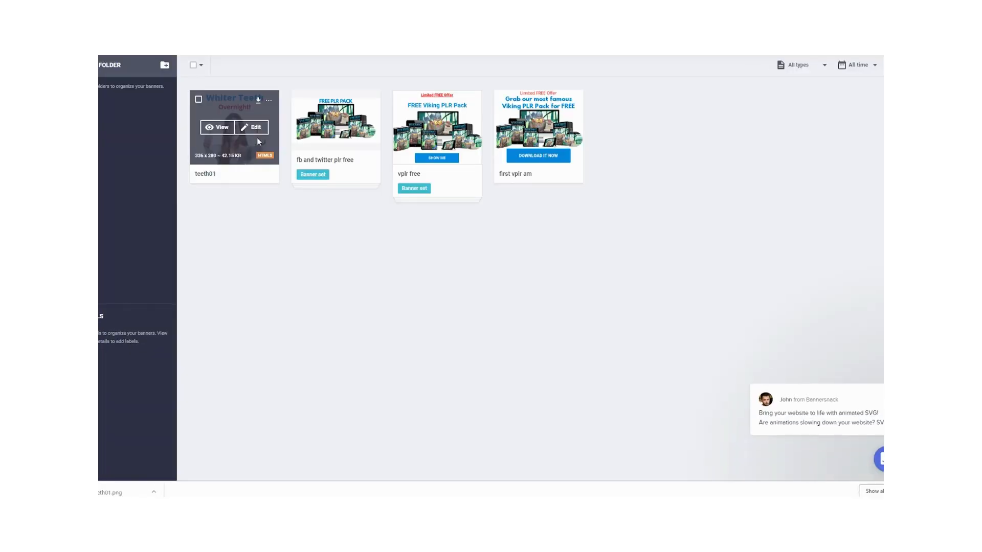
- Switch to Google Ads and start creating a new campaign from the campaigns overview
click(328, 55)
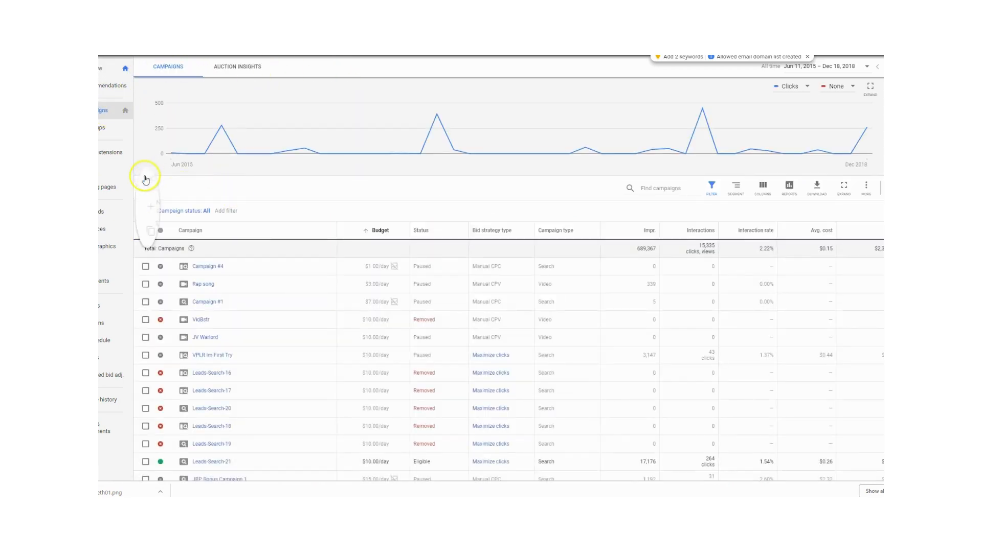
click(144, 174)
click(177, 205)
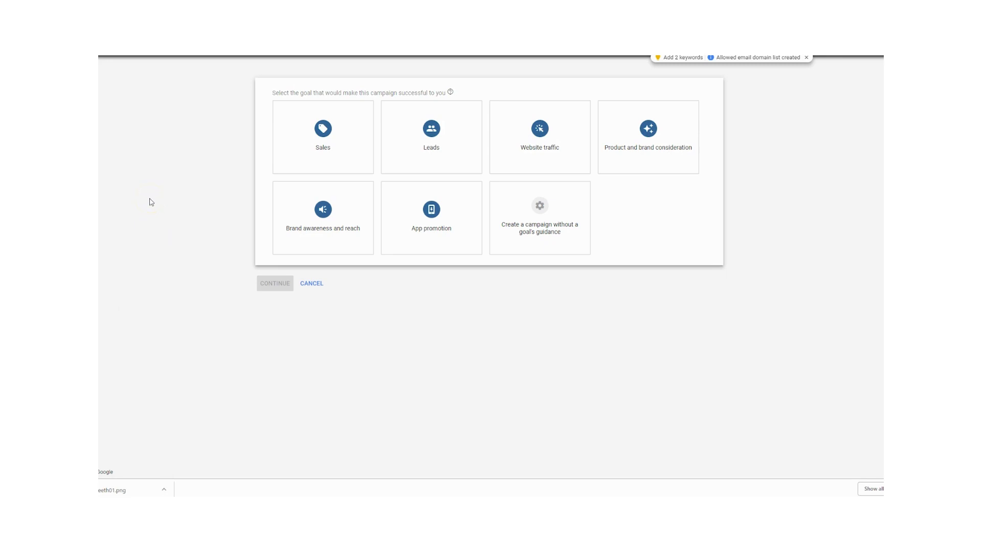
- Examine the descriptions and supported campaign types of the available campaign goals, from Sales to the option without a goal's guidance
mouse_move(279, 164)
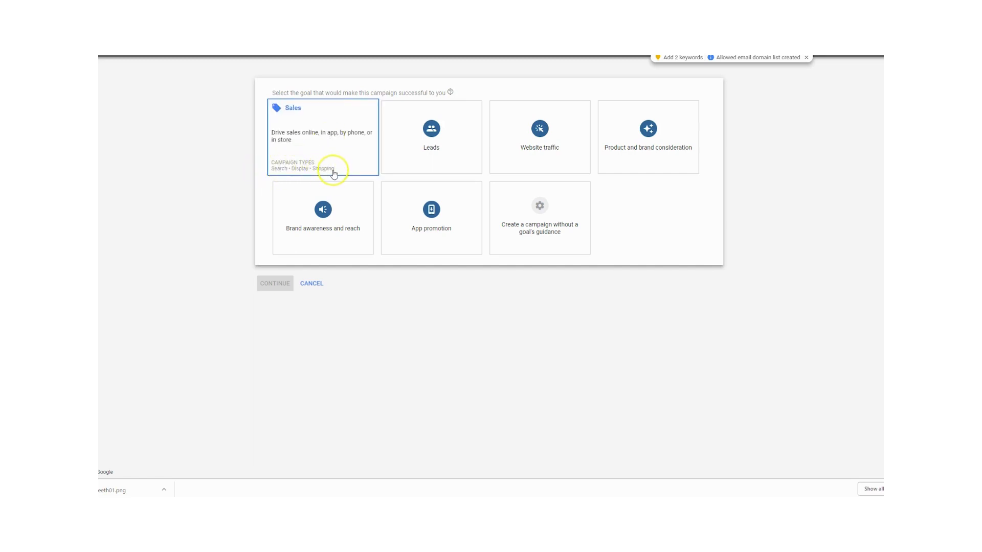
click(316, 172)
click(444, 161)
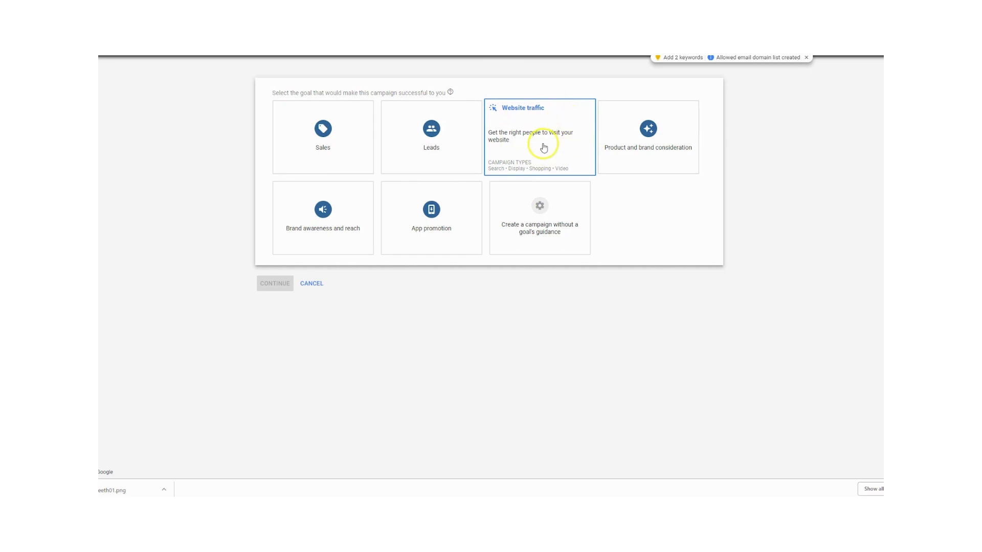
mouse_move(649, 153)
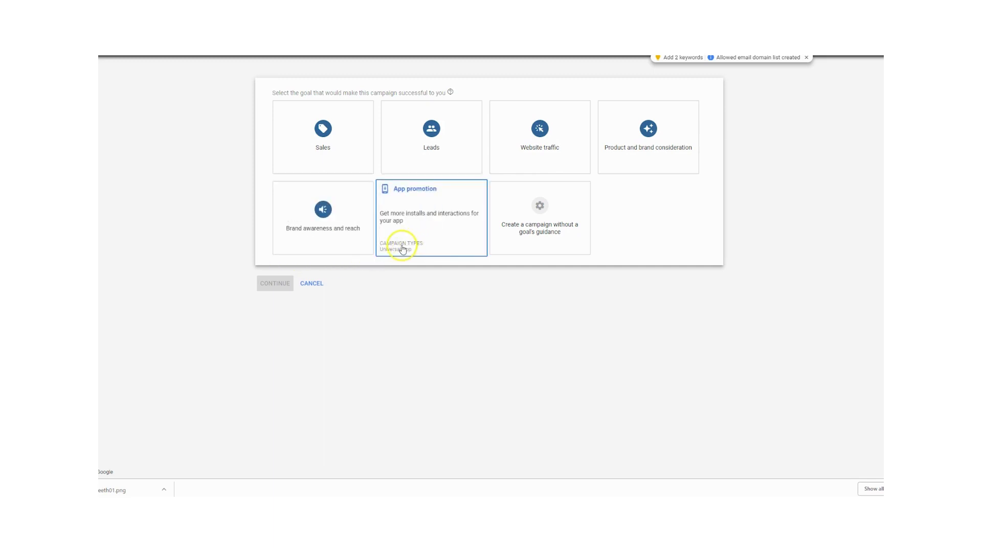
click(432, 209)
mouse_move(532, 218)
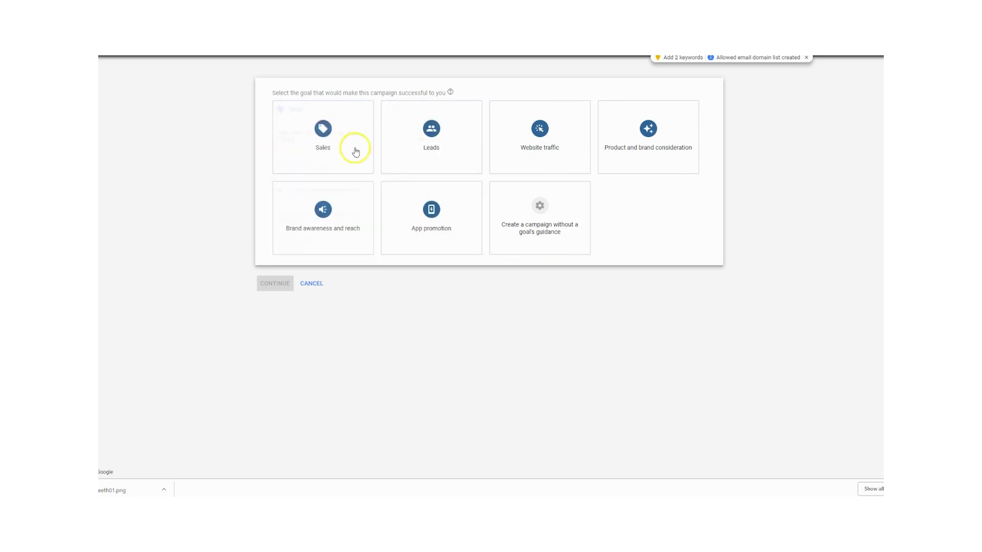
- Choose Sales as the campaign goal and Display as the campaign type, keeping the Standard display campaign subtype
click(324, 146)
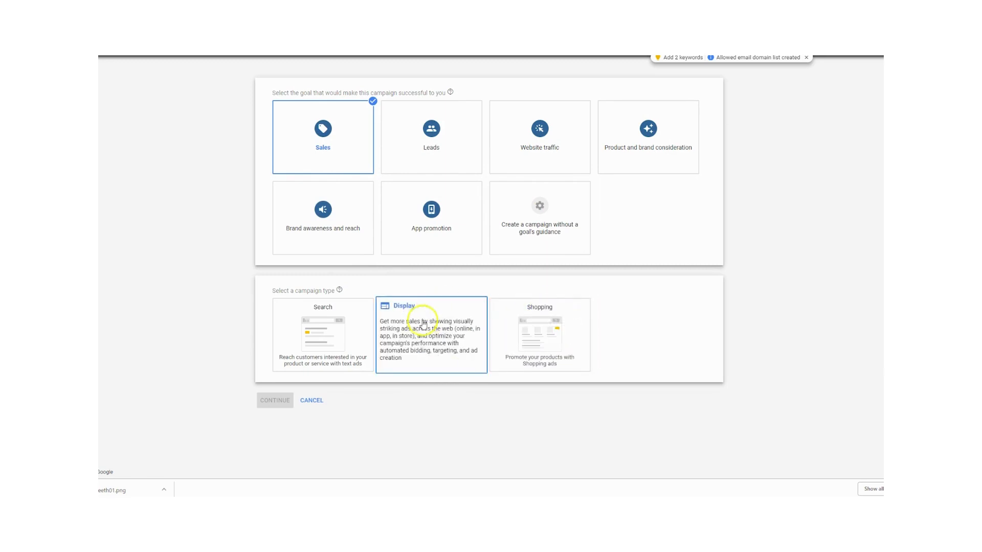
click(431, 340)
scroll(428, 340, down, 1)
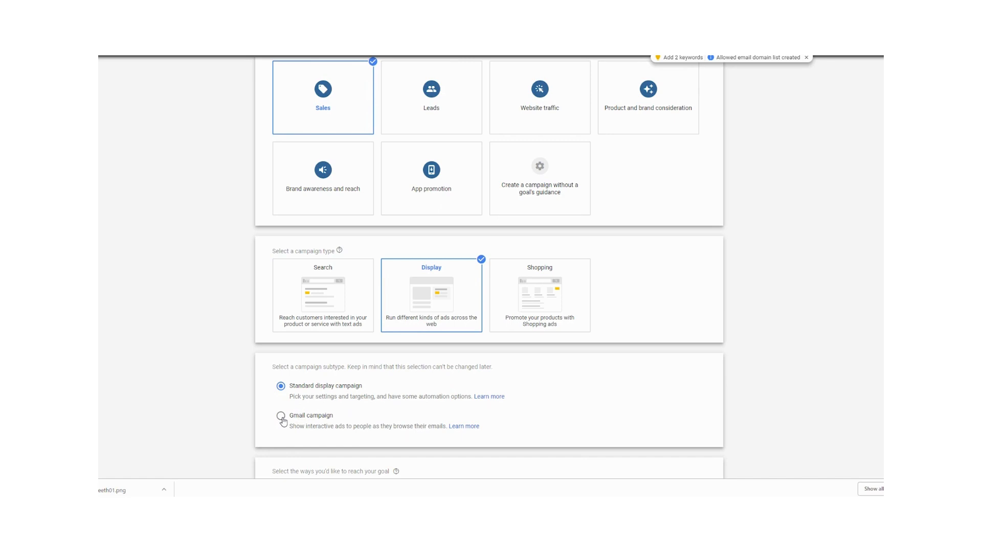
scroll(281, 420, down, 2)
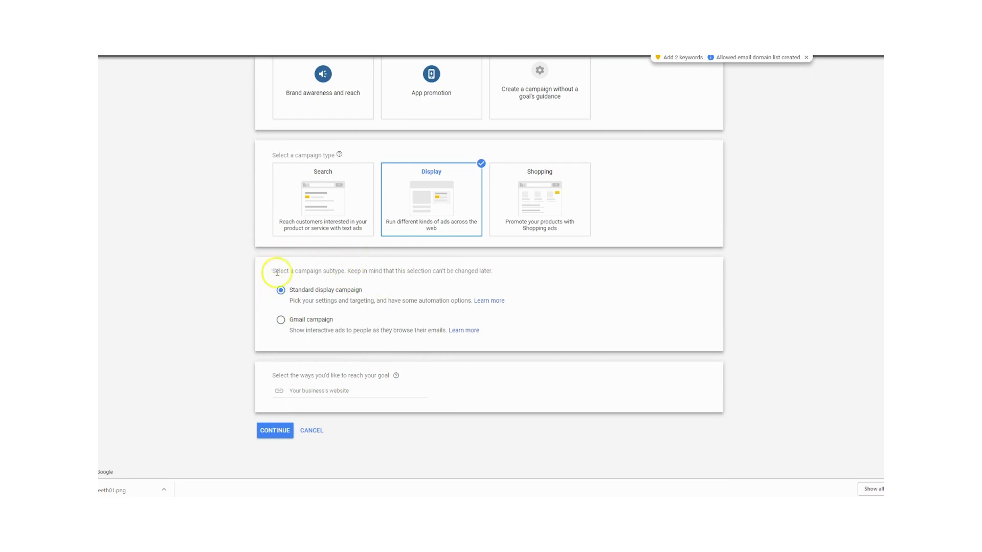
- Fill in the business's website and continue to the campaign settings
click(311, 391)
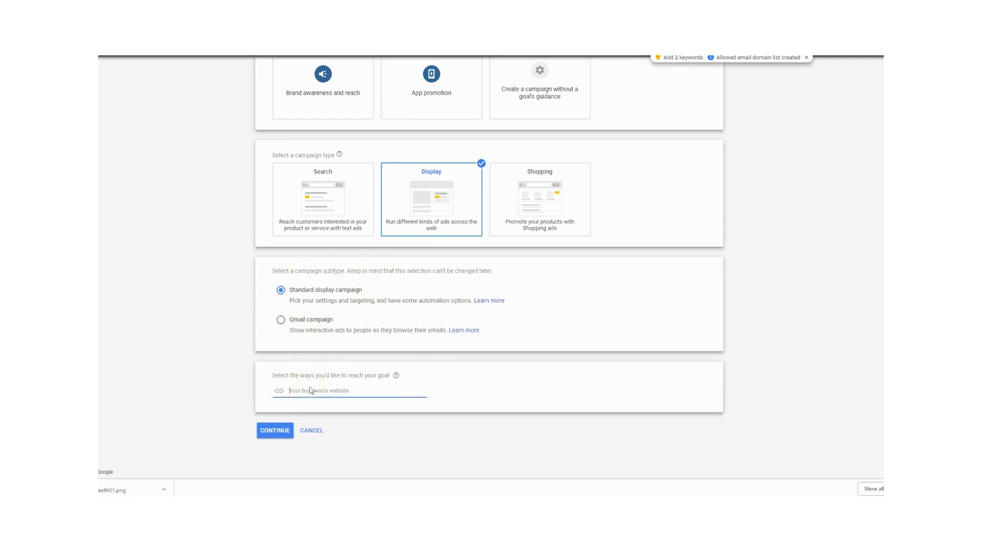
text(whitetea.com)
click(275, 430)
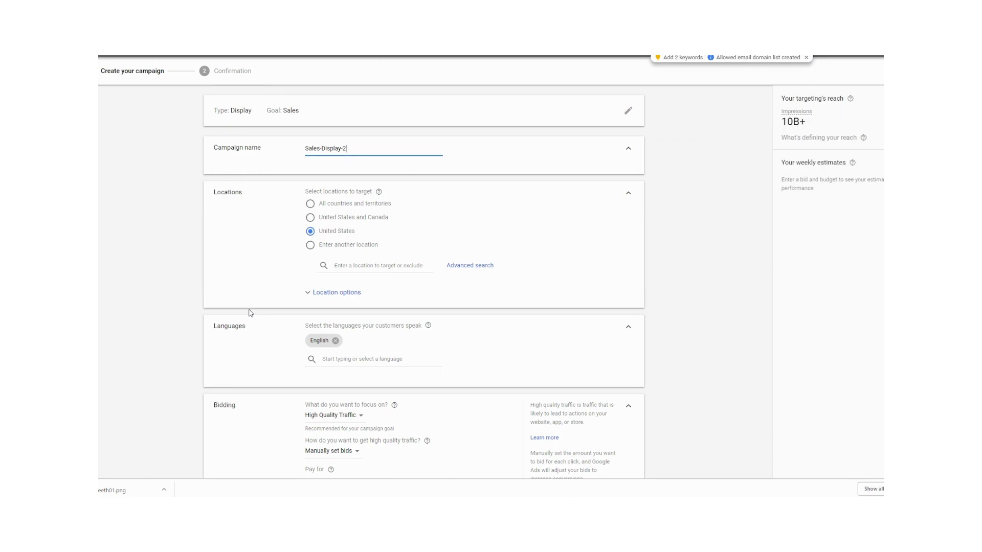
click(174, 362)
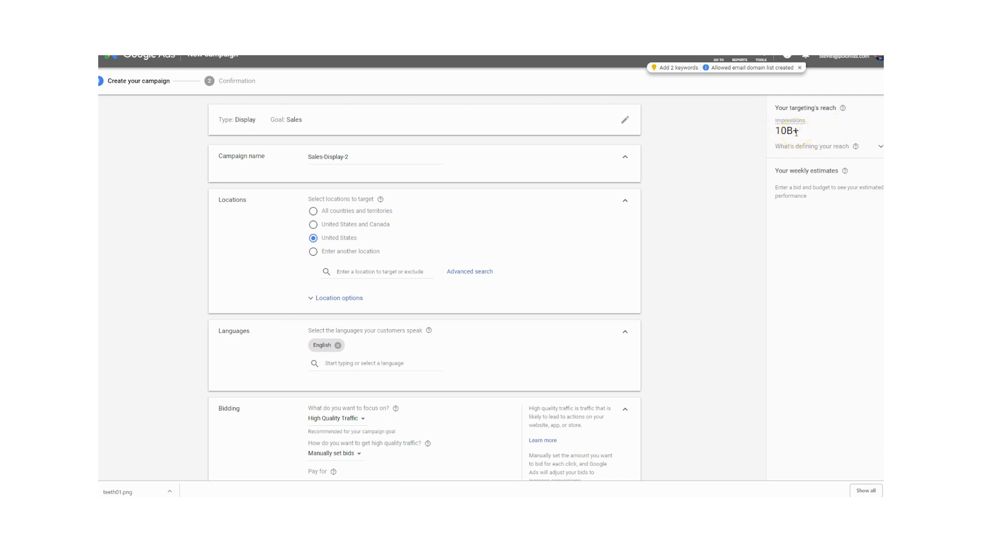
- Look through the new campaign's location, language, bidding, budget, ad group and audience settings and its reach estimate
scroll(484, 357, down, 10)
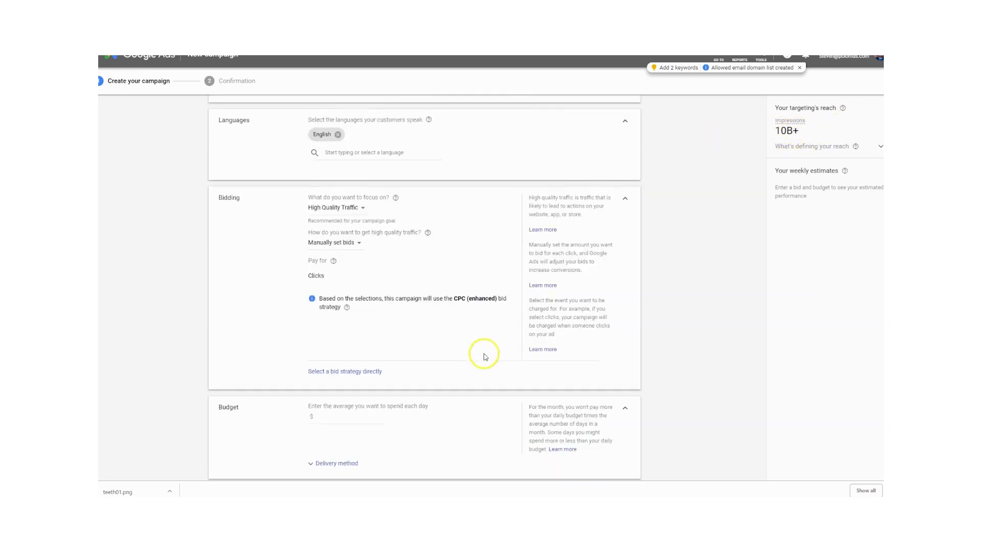
scroll(483, 356, up, 10)
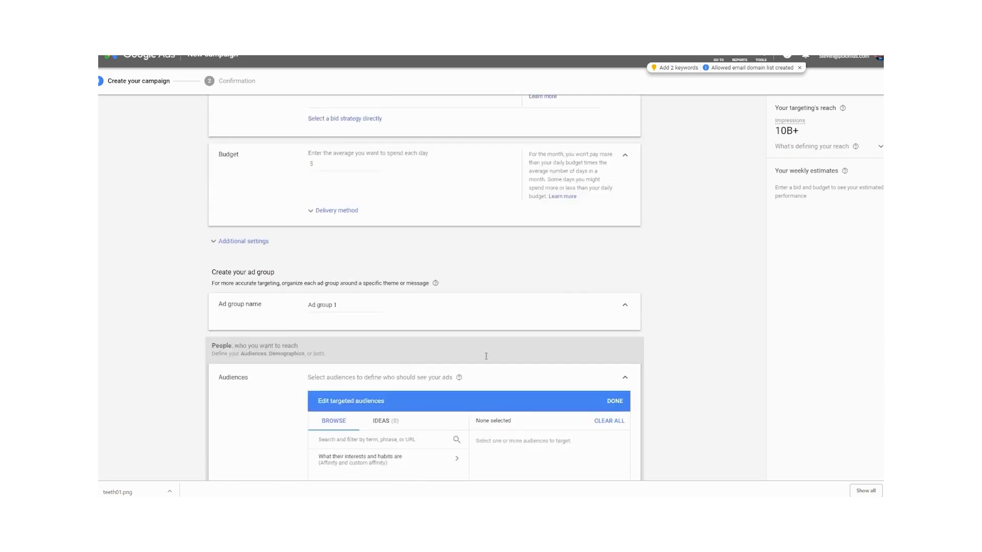
scroll(373, 204, up, 1)
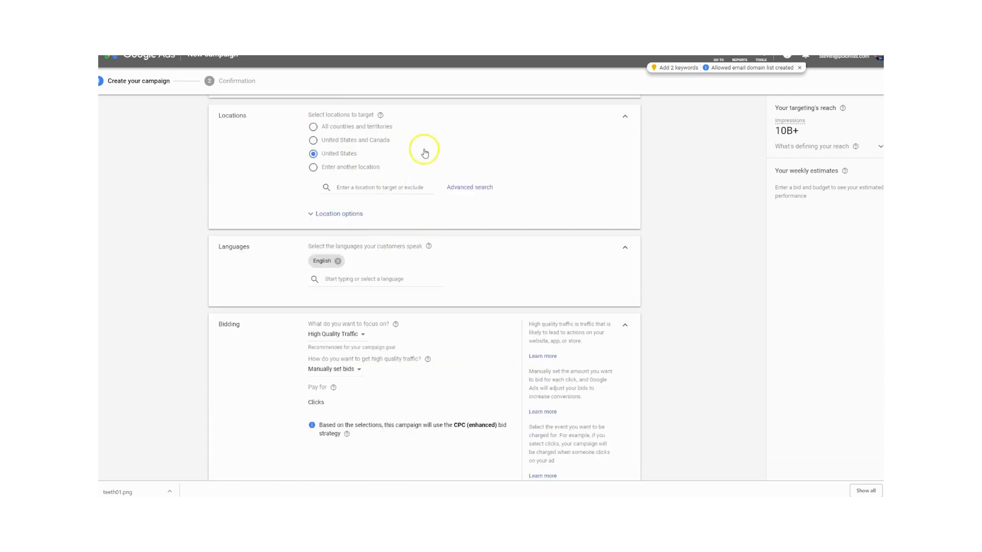
scroll(372, 364, down, 2)
scroll(371, 364, down, 11)
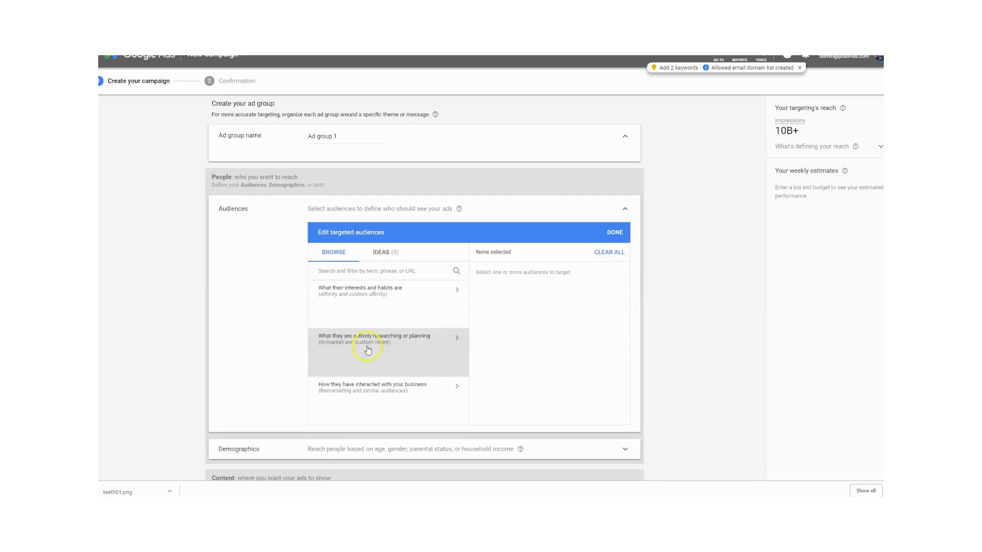
scroll(445, 365, up, 3)
scroll(445, 365, up, 2)
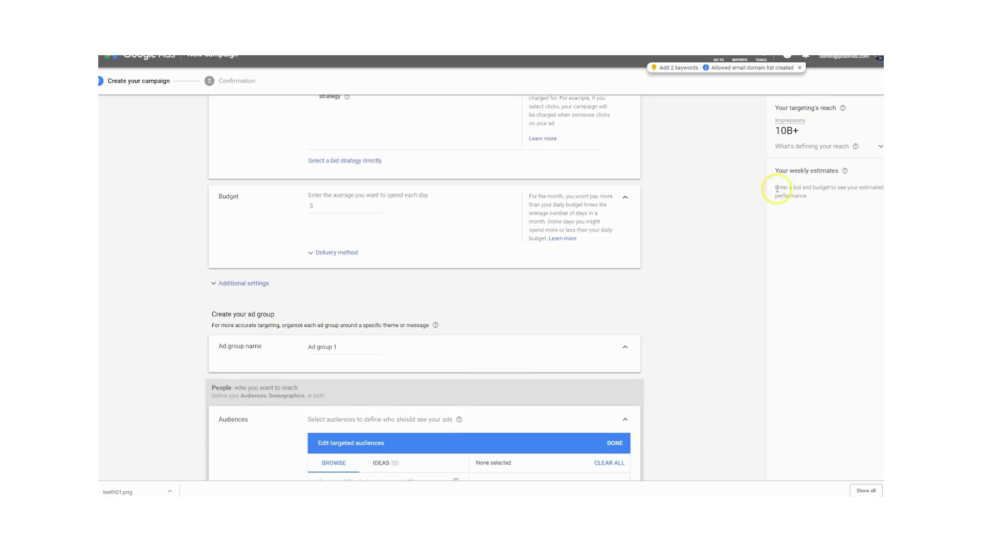
scroll(601, 267, up, 6)
scroll(604, 267, up, 4)
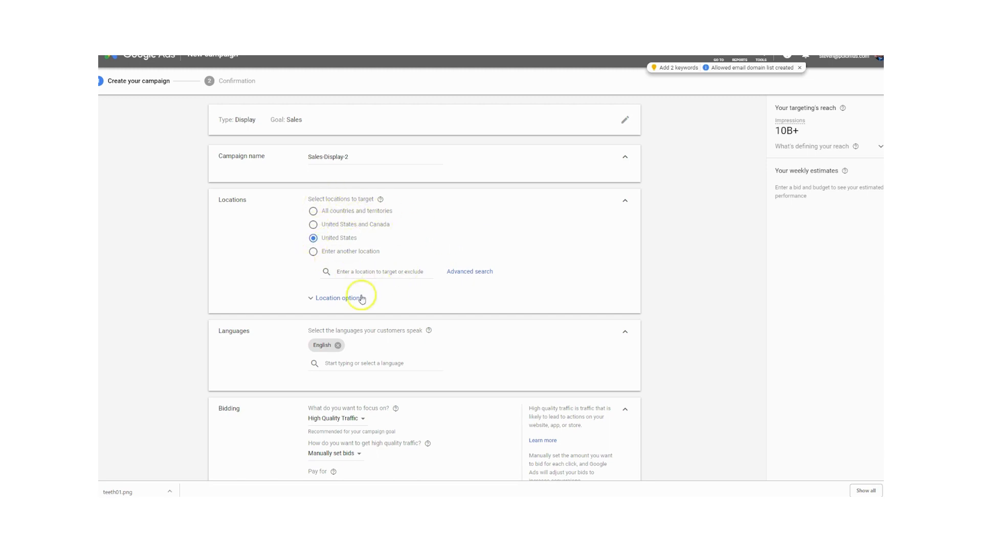
- Open the advanced location search and bring the Lexington, Kentucky area into view on its map
scroll(396, 330, down, 1)
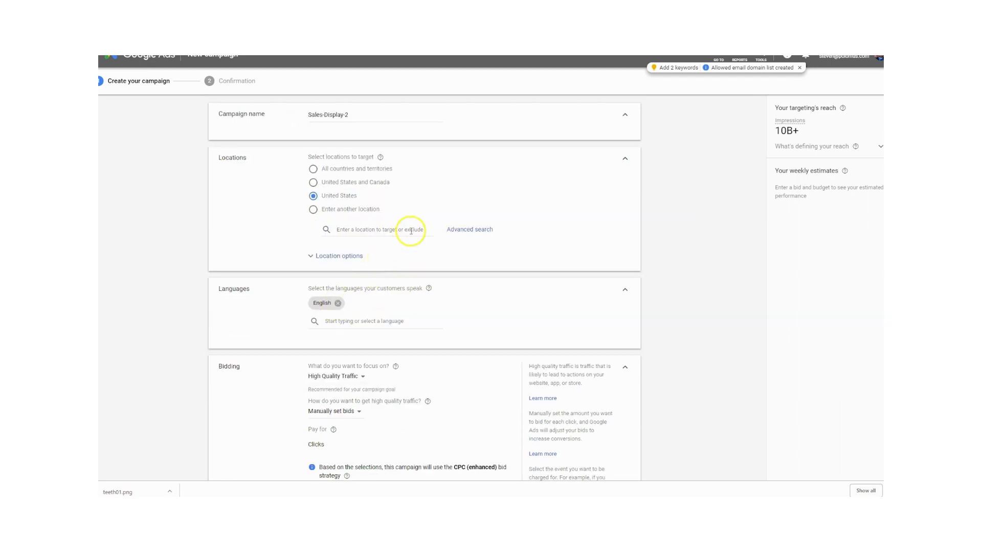
click(393, 232)
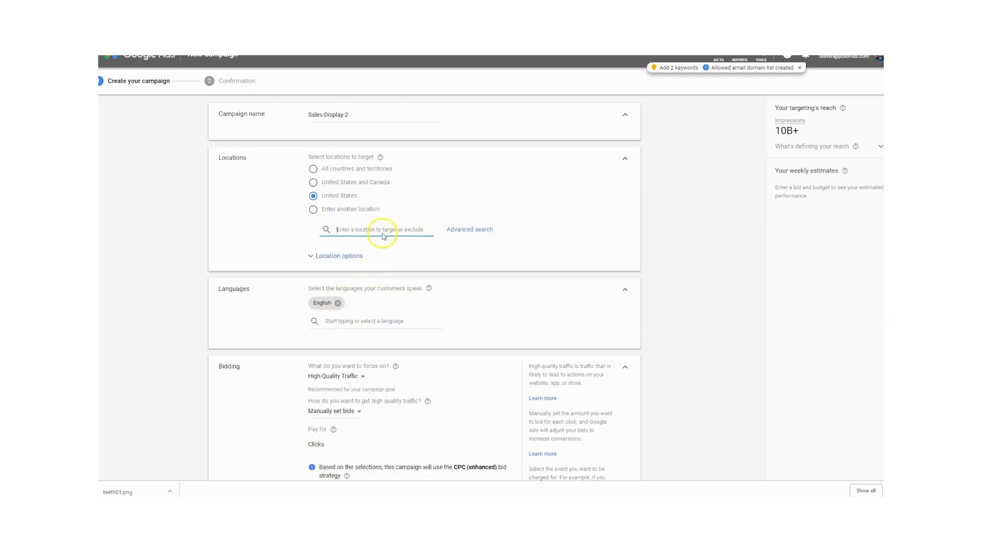
click(457, 235)
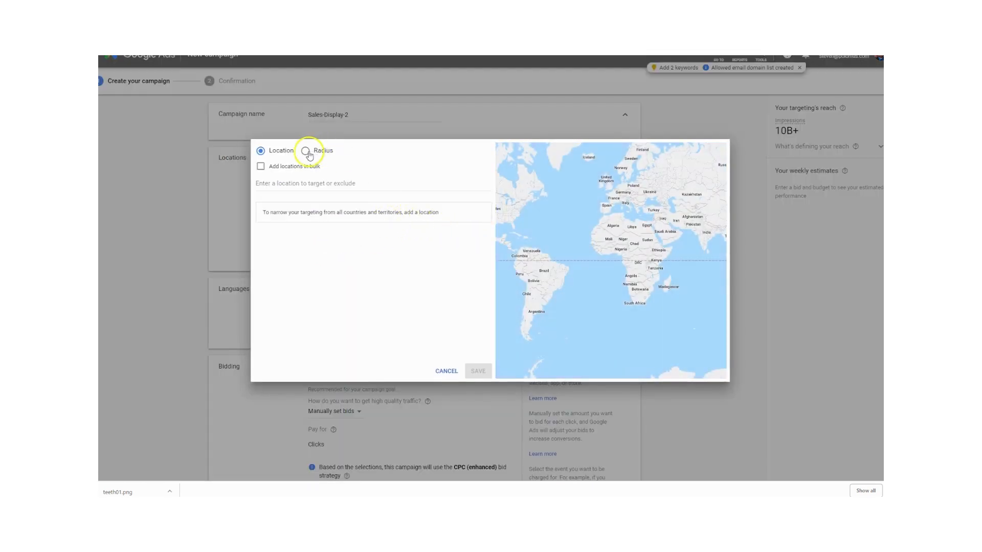
scroll(510, 224, up, 2)
drag(522, 214, 630, 277)
scroll(521, 230, up, 3)
scroll(573, 225, up, 4)
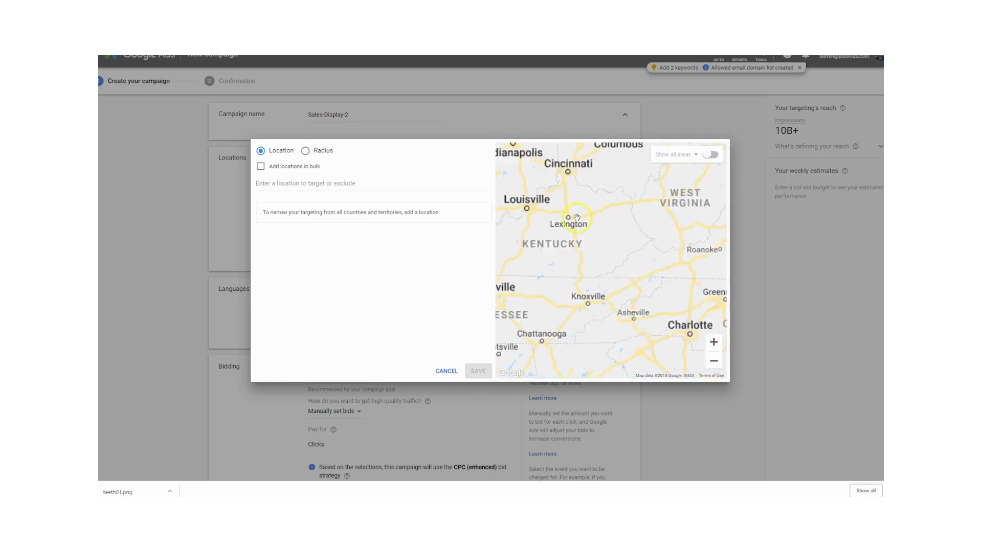
scroll(561, 215, up, 3)
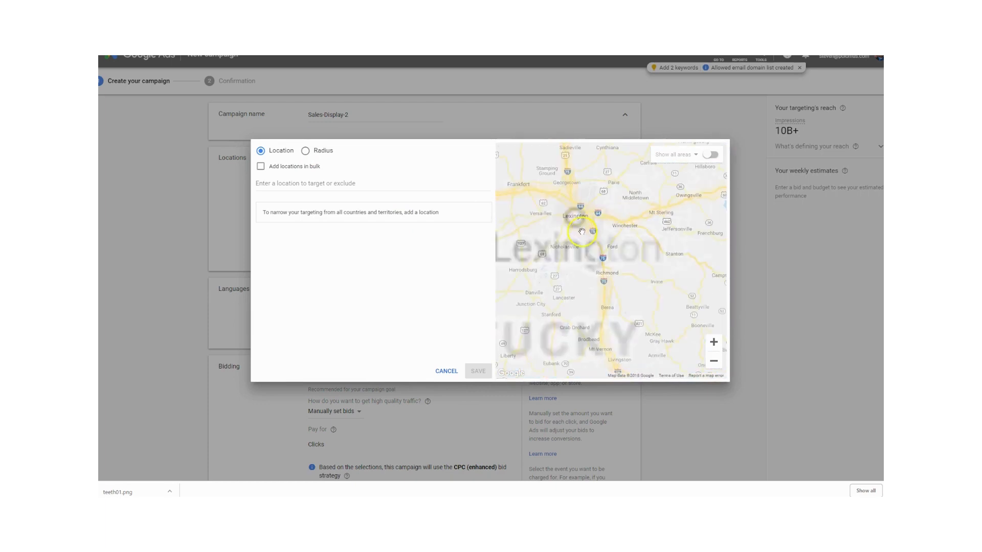
drag(602, 230, 635, 267)
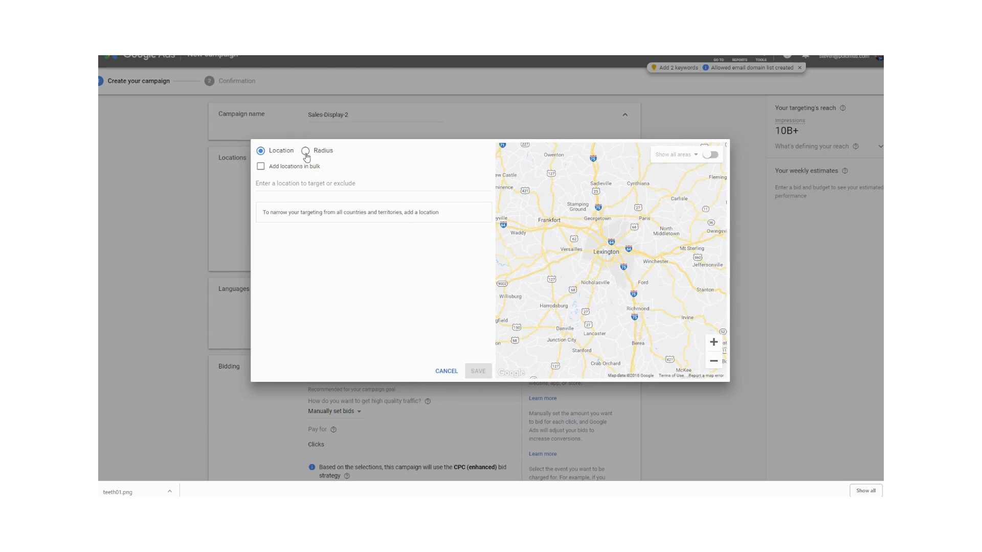
- Try radius targeting by pinning a 20 mi area at Lexington and another one southwest of it near Harrodsburg
click(305, 151)
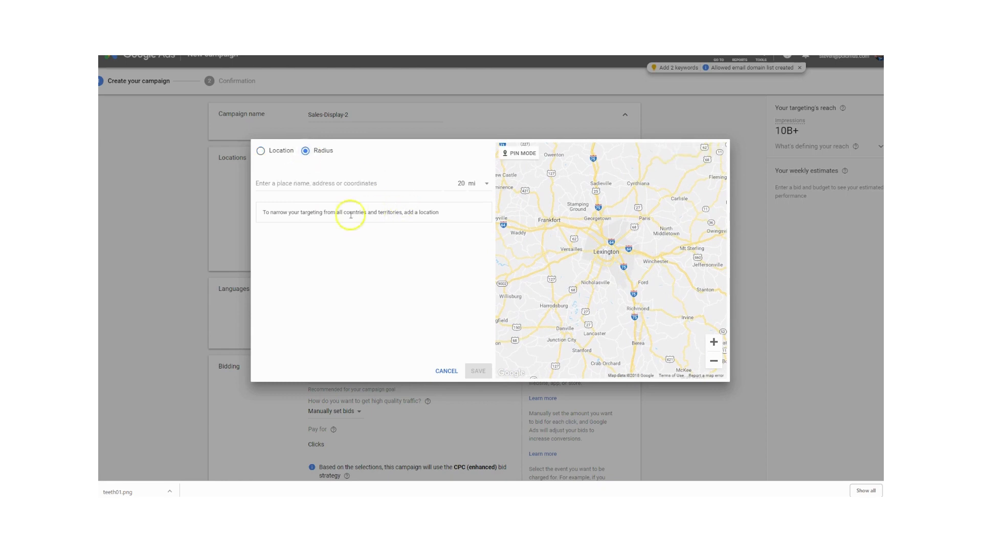
click(518, 153)
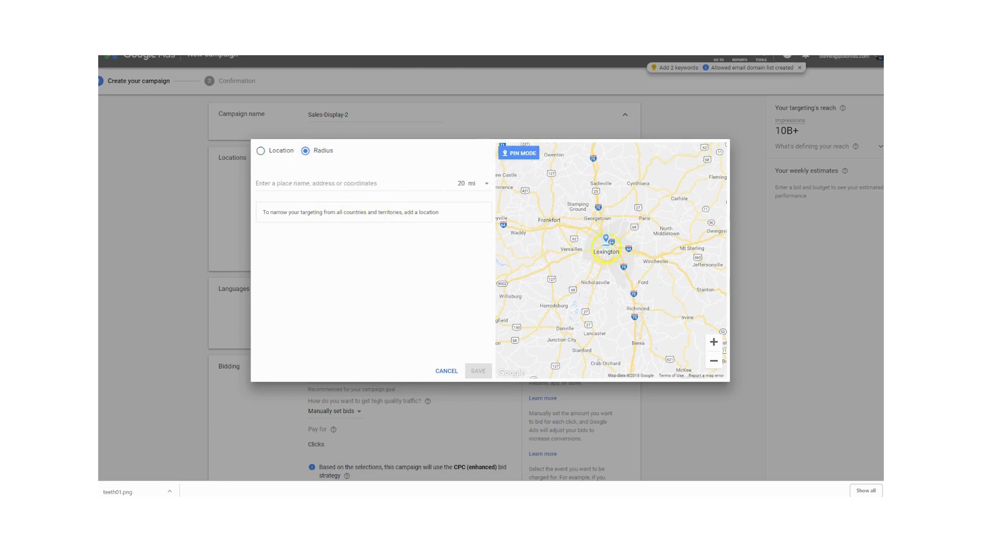
click(606, 254)
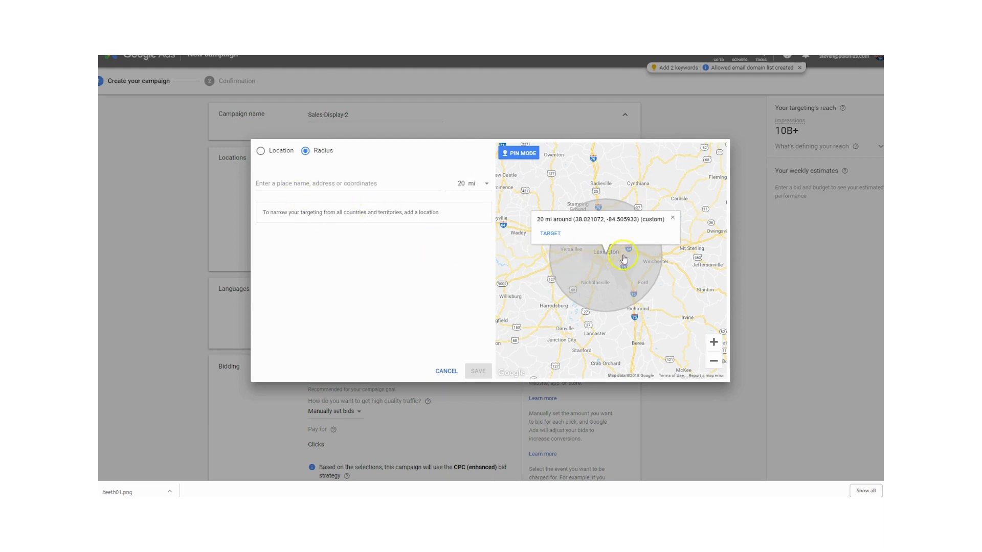
click(568, 263)
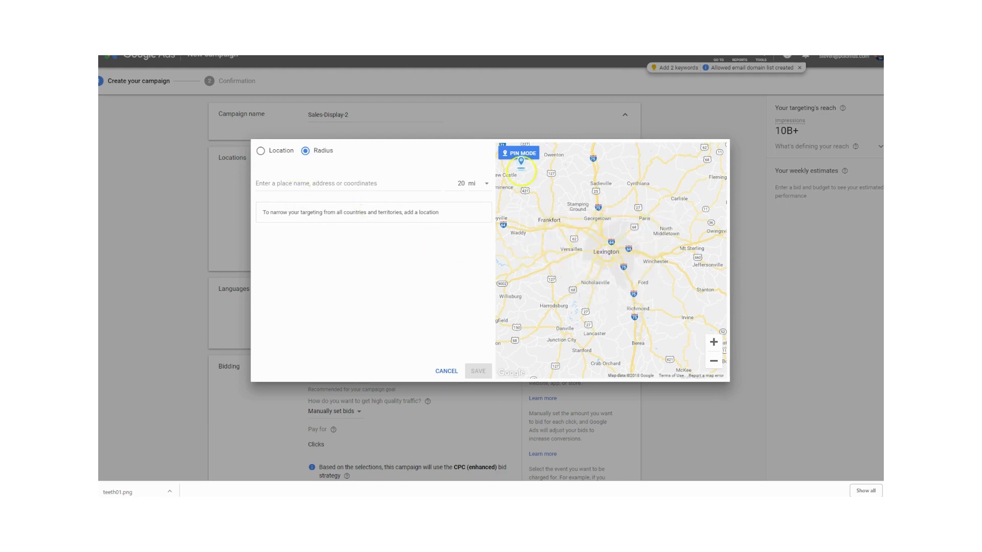
click(537, 291)
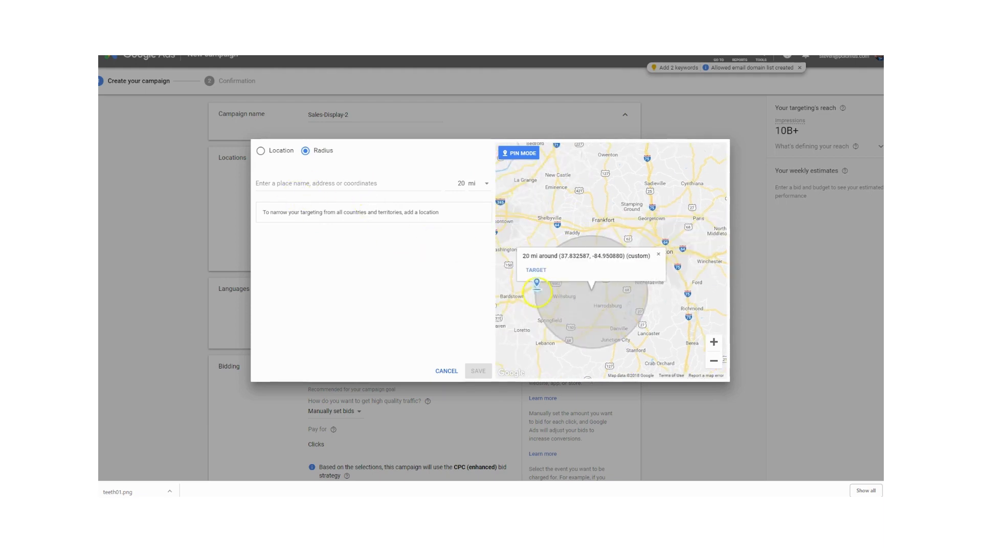
- Try a 10 mi radius target near Waddy, Kentucky, and cancel the advanced location search
click(463, 190)
key(BackSpace)
key(BackSpace)
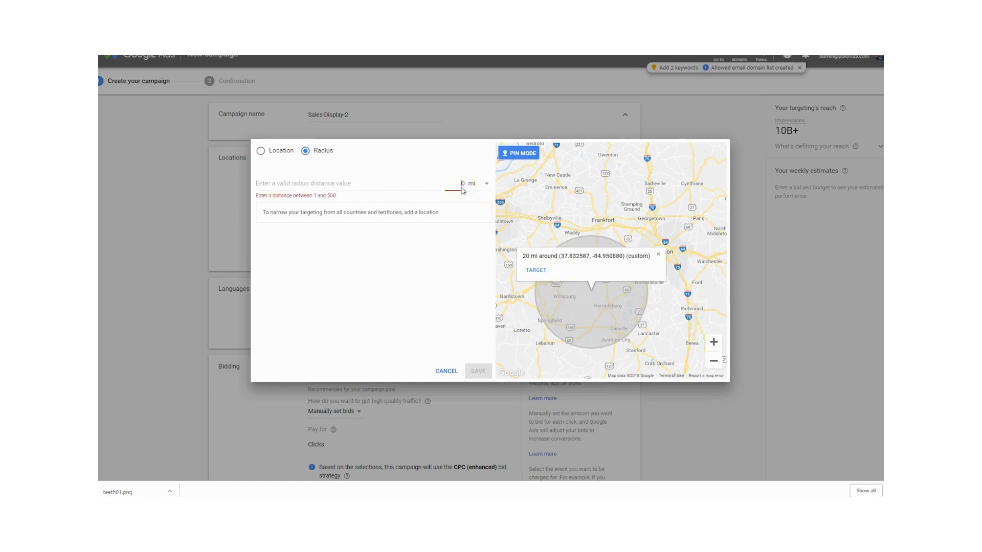
text(10)
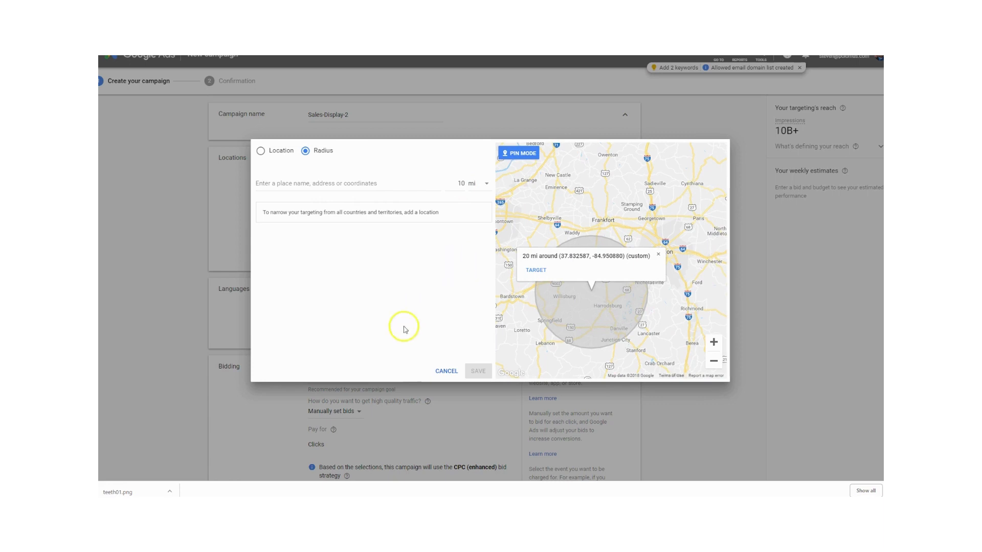
click(563, 214)
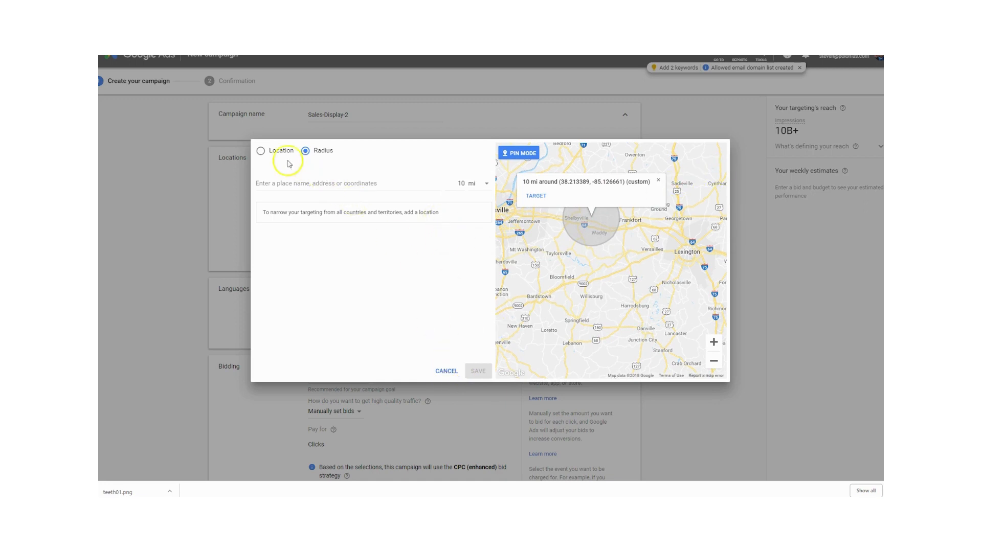
click(260, 151)
click(446, 372)
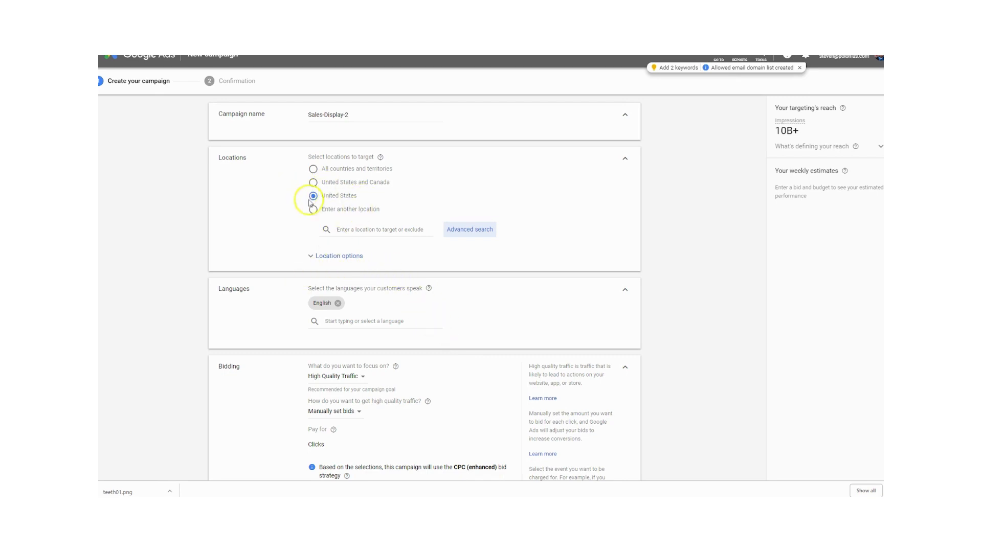
- Set the campaign's bidding focus to Clicks and review the other focus options, including Conversion value
scroll(389, 298, down, 4)
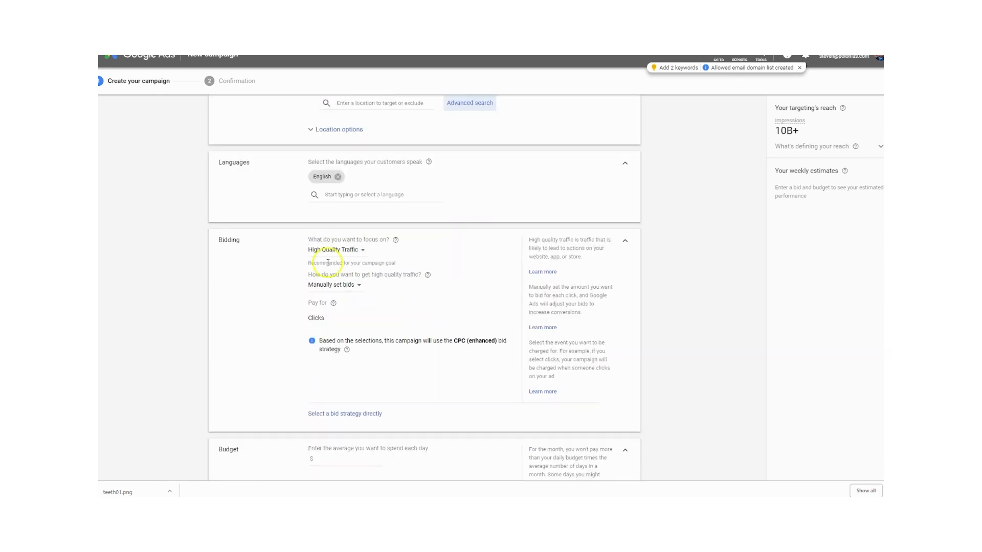
scroll(361, 298, up, 2)
click(361, 254)
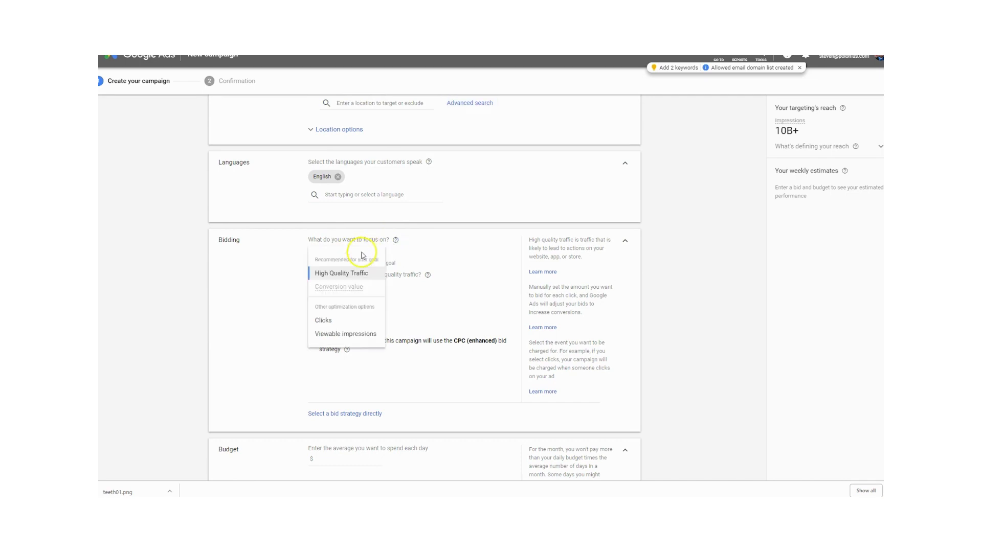
mouse_move(350, 339)
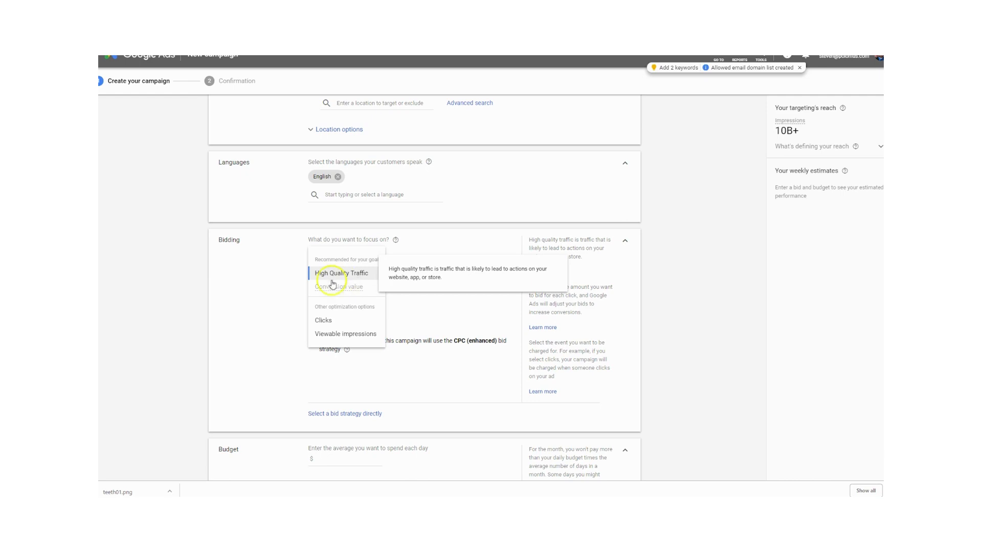
click(351, 279)
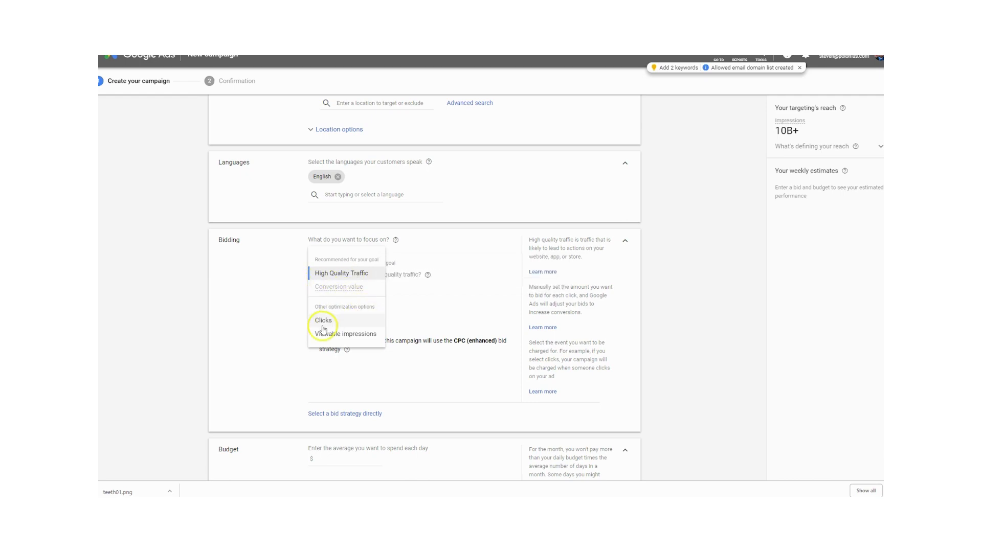
mouse_move(323, 327)
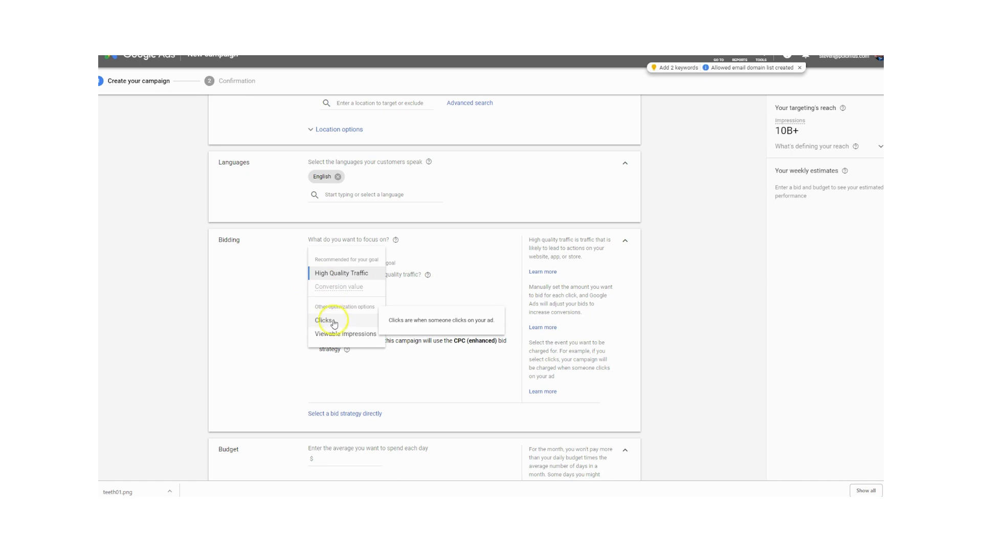
click(323, 322)
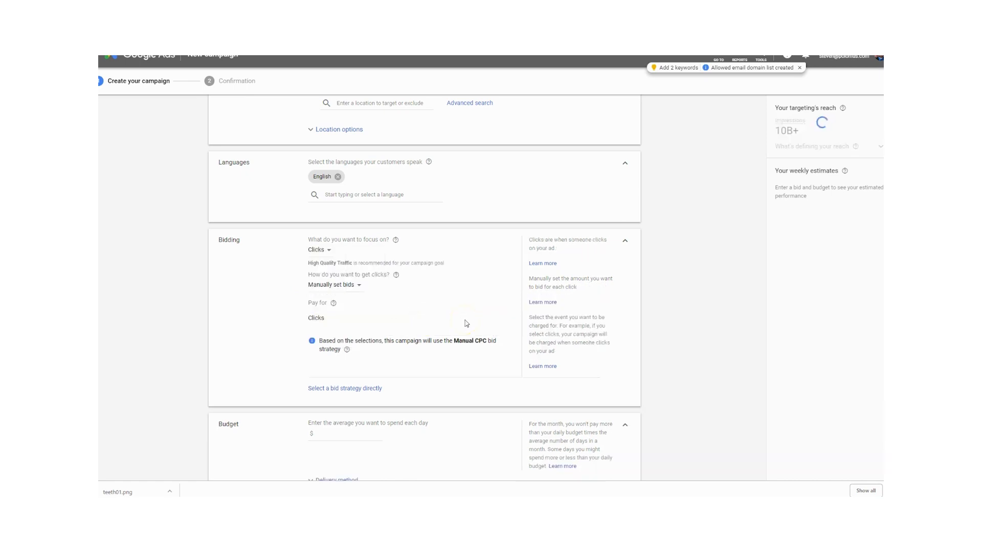
click(324, 255)
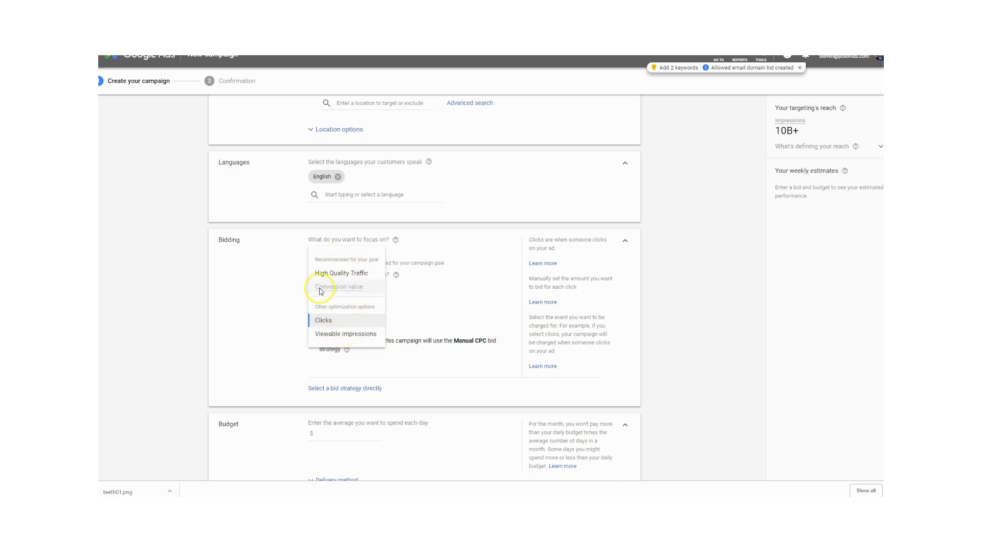
mouse_move(350, 291)
click(460, 273)
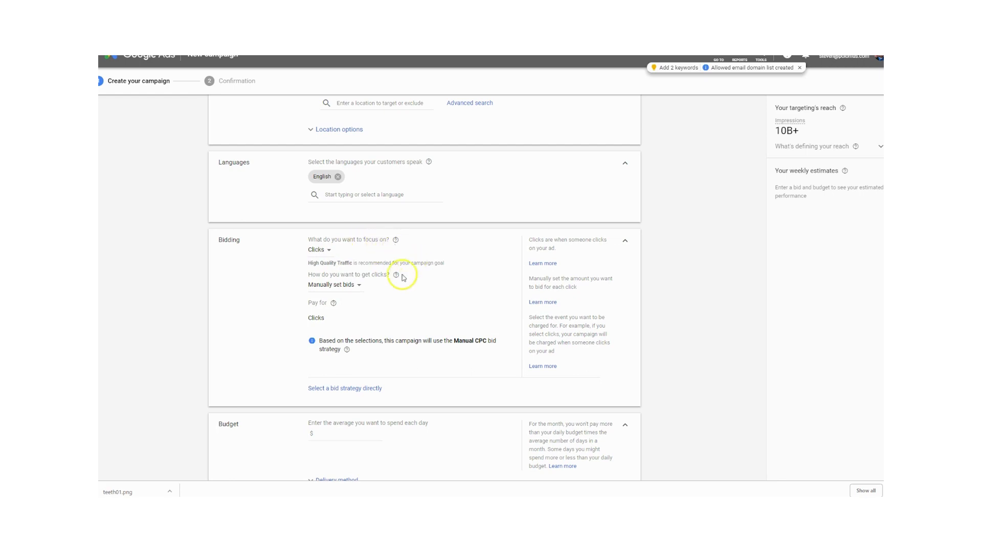
- Set the bidding to automatically maximize clicks and read the help on the optional maximum CPC bid limit
scroll(403, 278, down, 1)
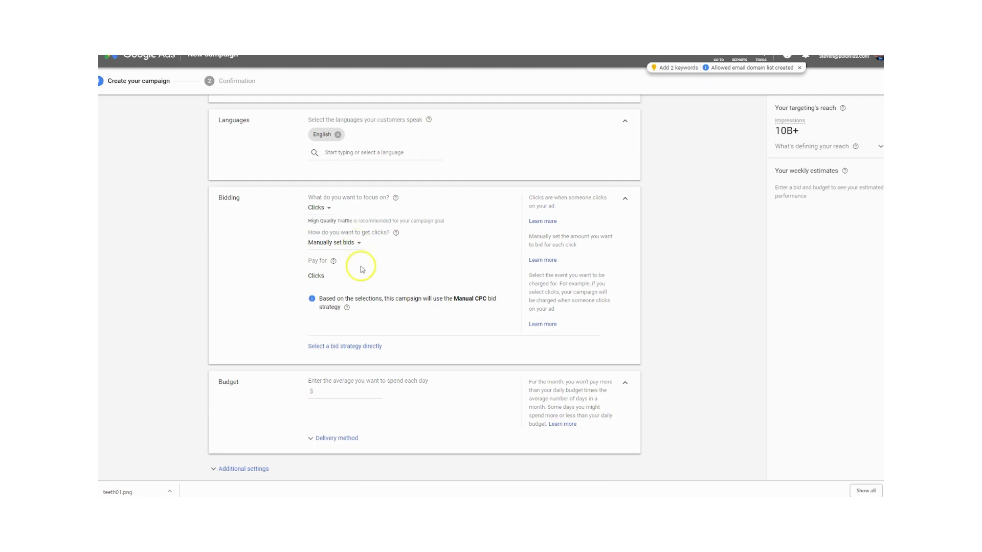
click(358, 243)
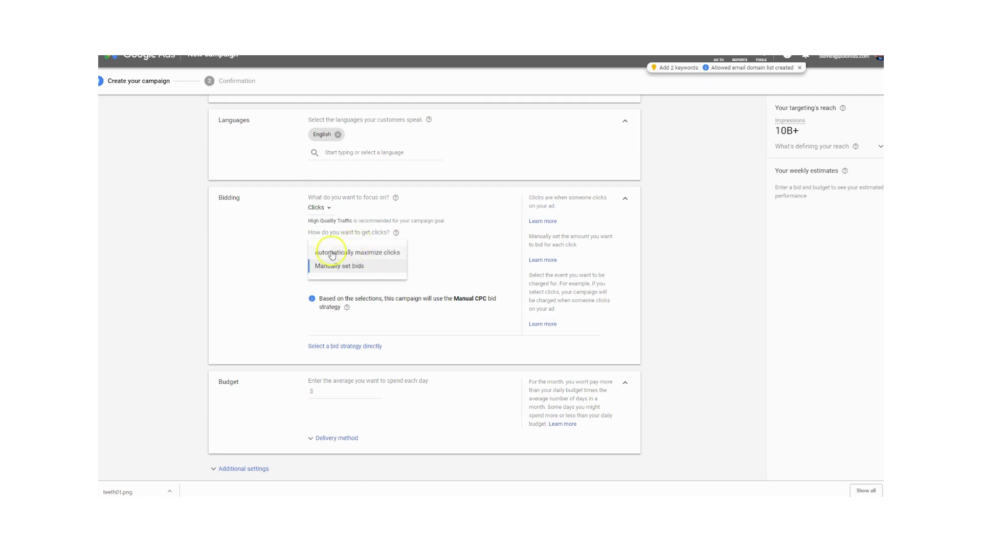
click(371, 253)
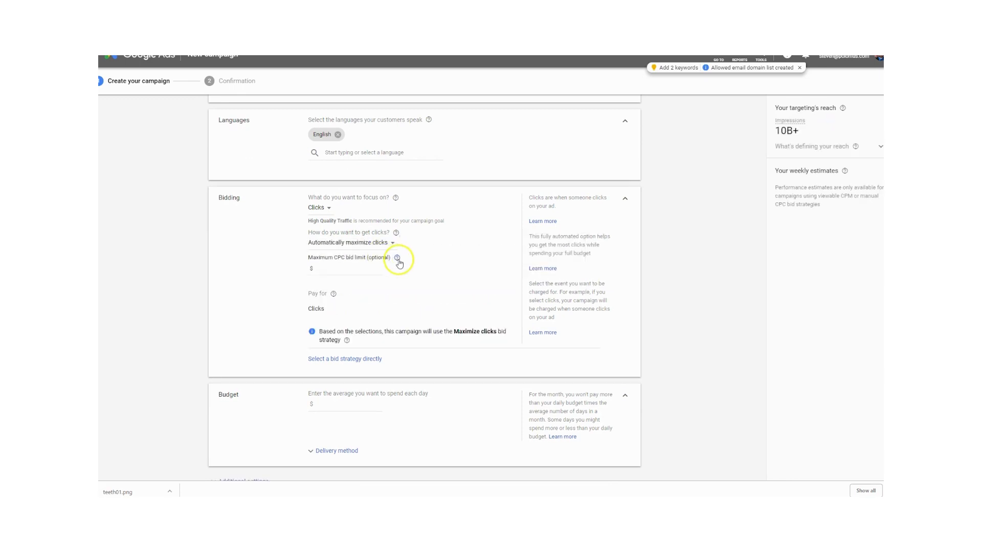
mouse_move(397, 259)
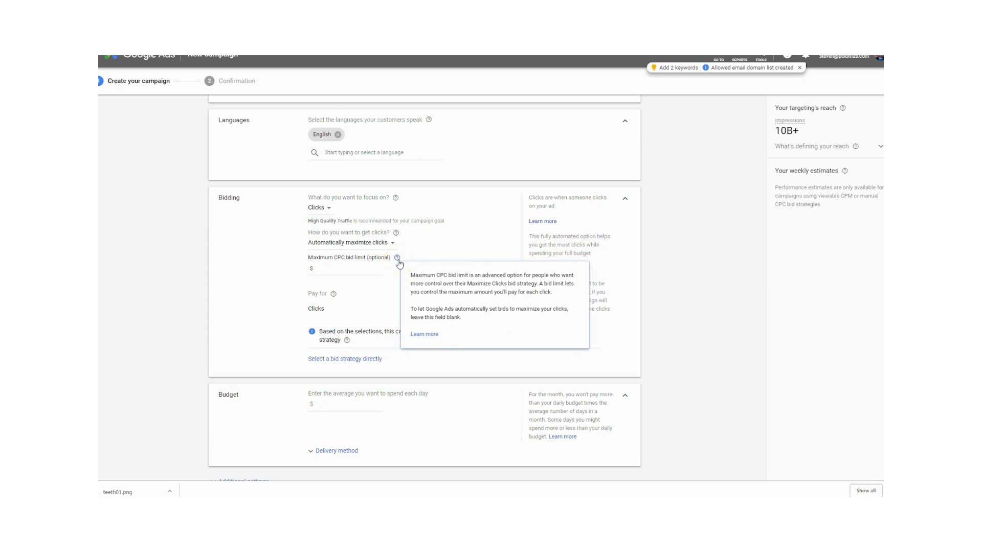
click(334, 269)
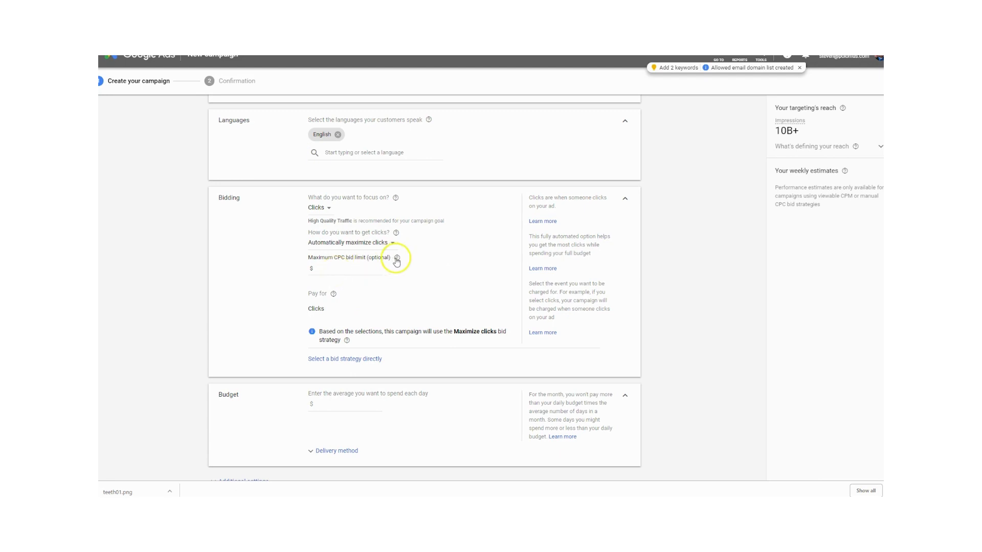
mouse_move(396, 260)
- Set the campaign's average daily budget to $100
scroll(401, 437, down, 4)
scroll(404, 358, up, 4)
scroll(397, 344, down, 3)
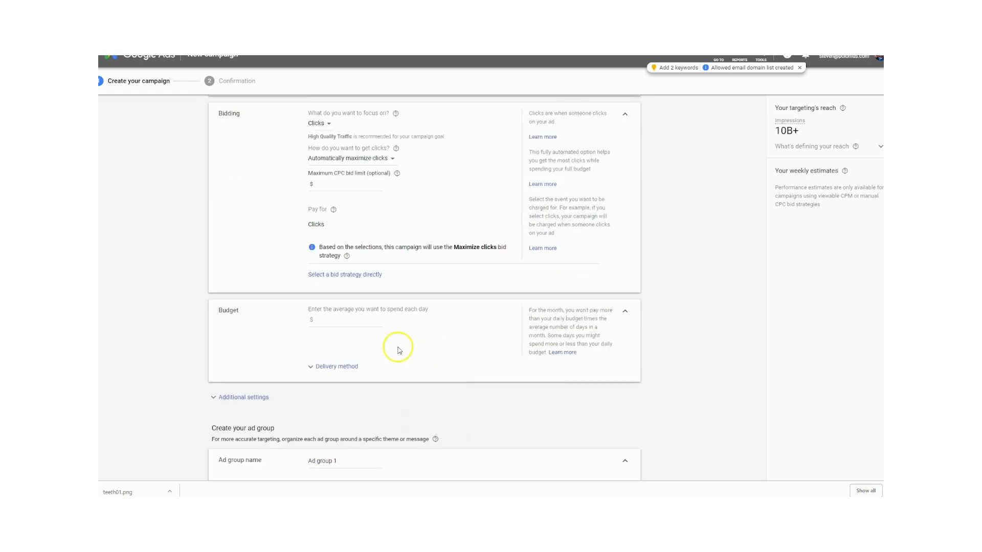
scroll(394, 321, down, 1)
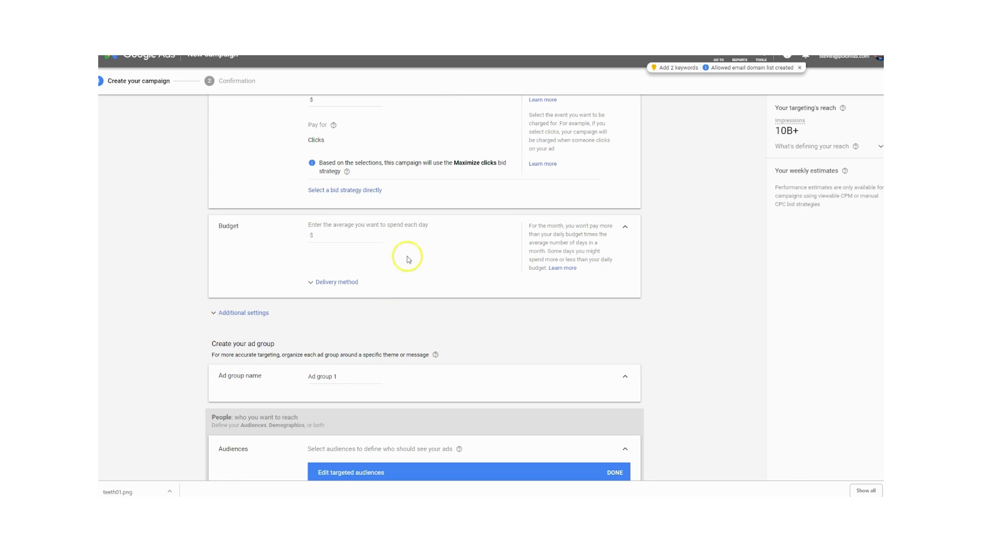
drag(404, 226, 435, 230)
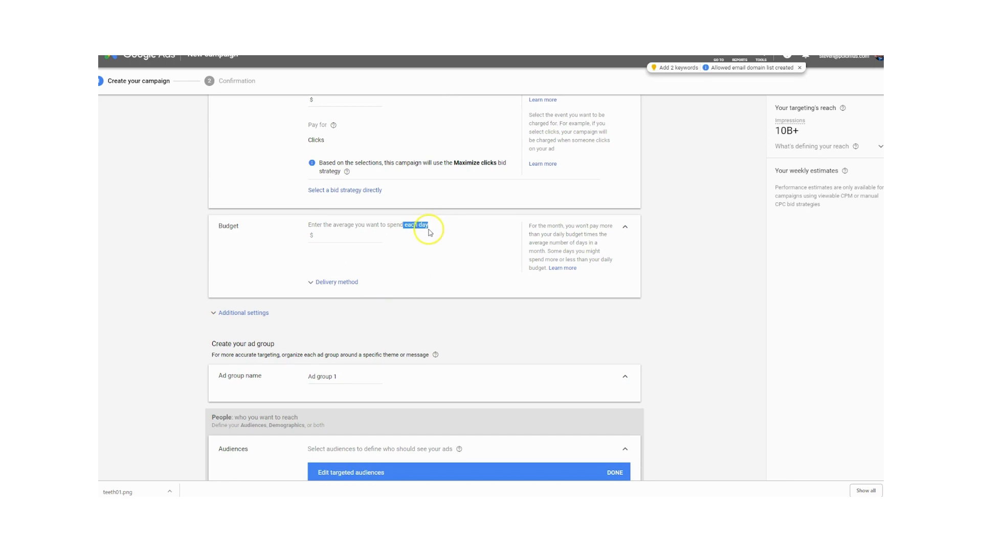
click(425, 239)
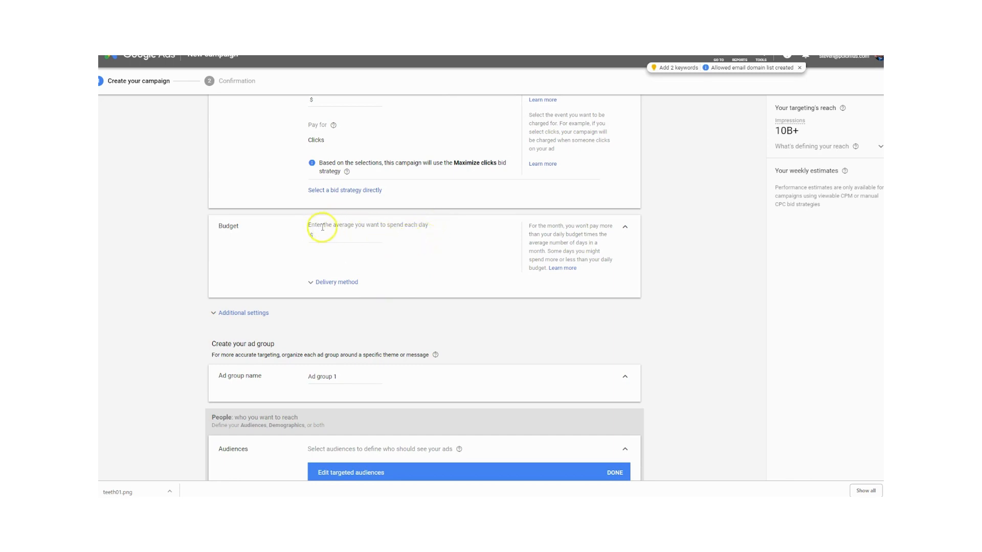
drag(314, 226, 432, 227)
click(352, 236)
click(330, 237)
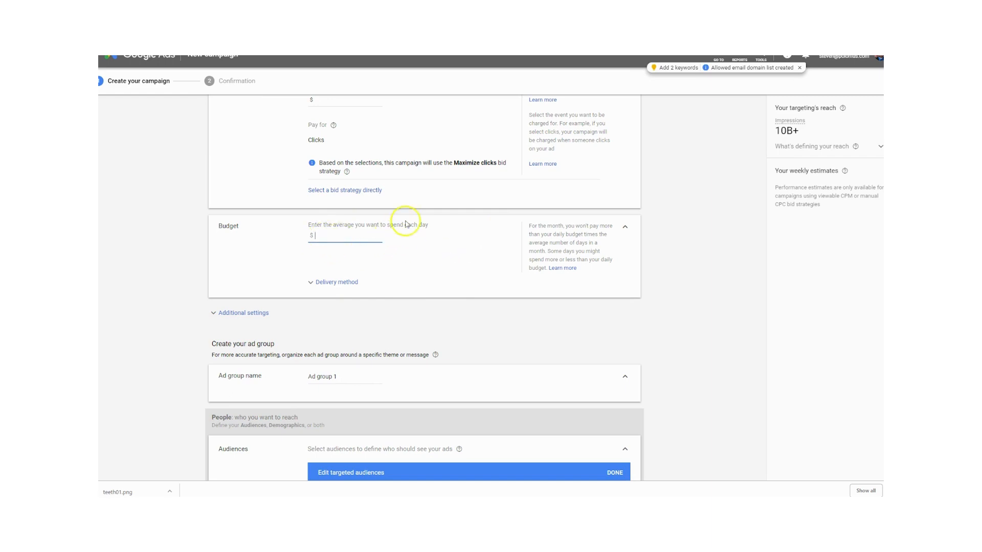
drag(431, 225, 305, 224)
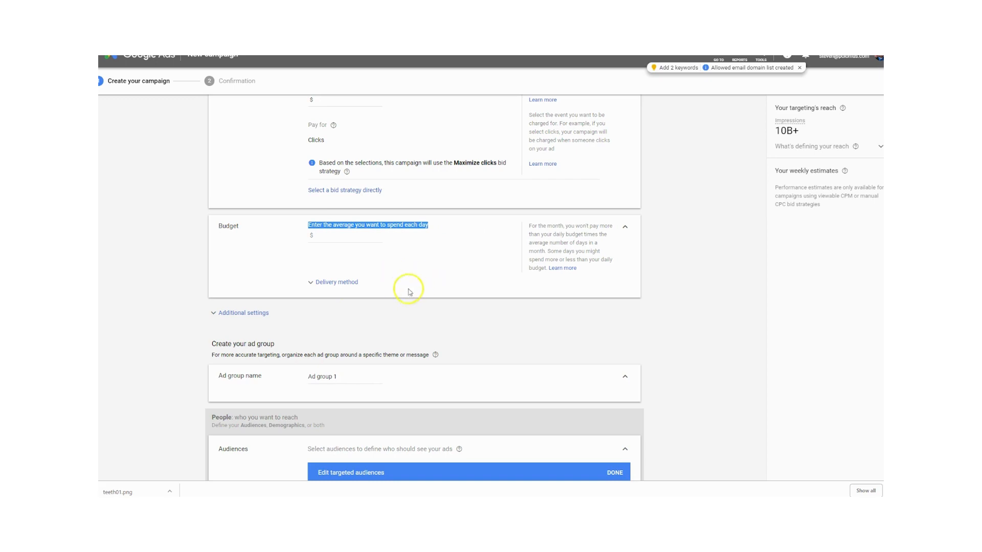
click(430, 257)
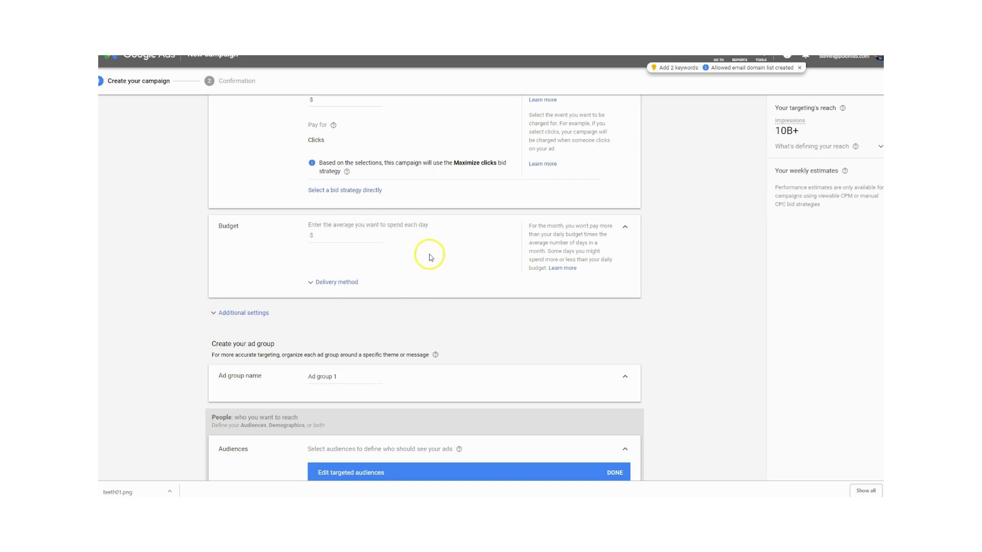
click(334, 239)
text(100)
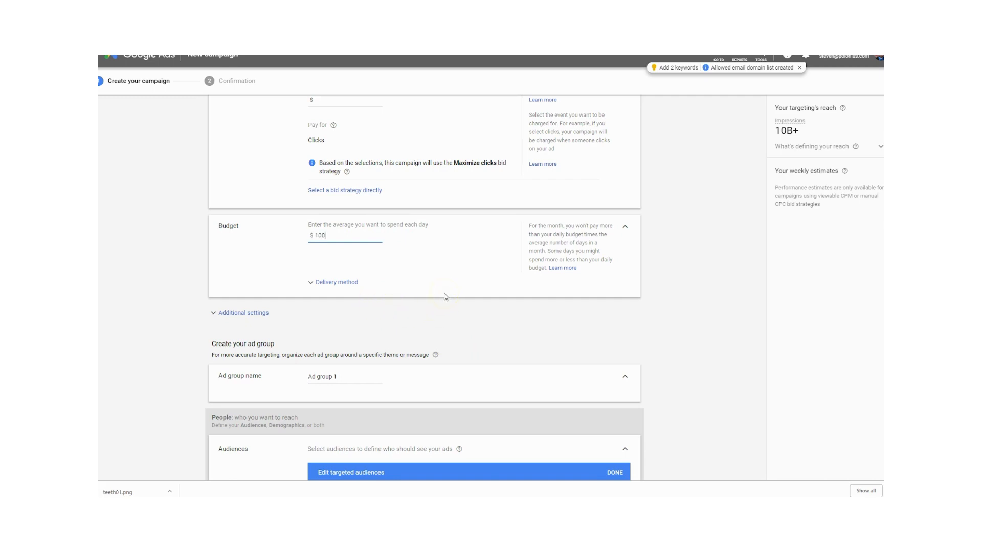
click(445, 296)
- Expand the budget's delivery method options and review the Standard and Accelerated choices
click(343, 282)
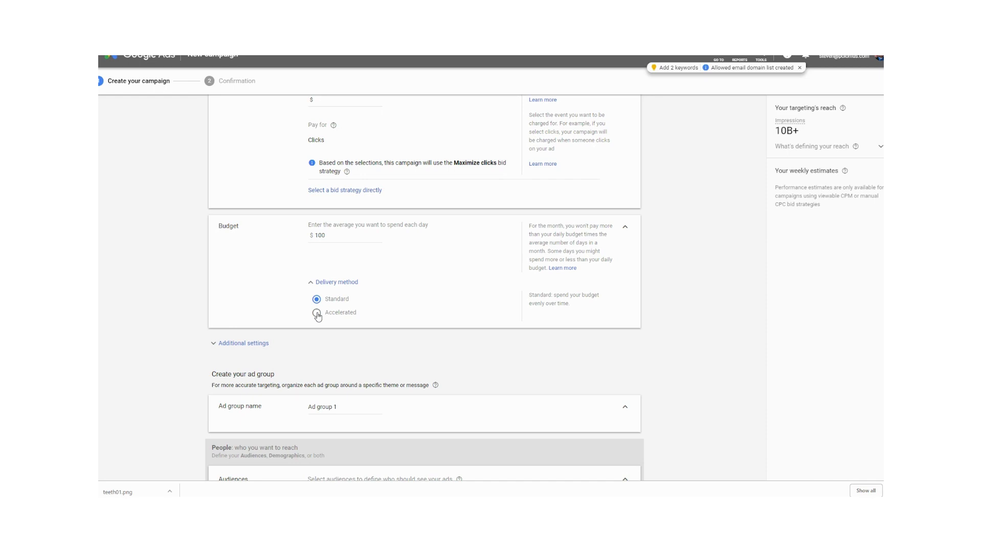
scroll(317, 315, down, 3)
click(327, 313)
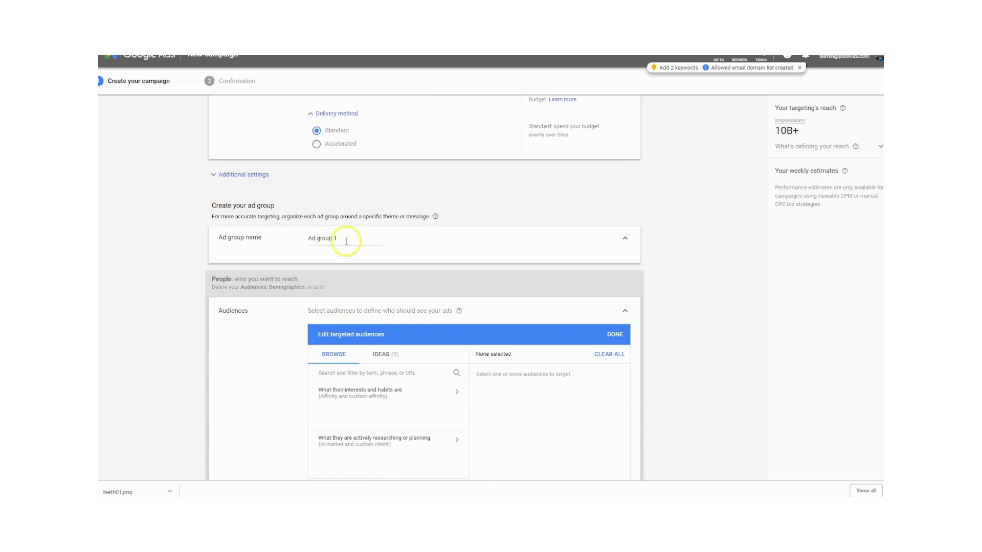
- Browse the ad group's interests and habits audiences and expand Beauty & Wellness under Affinity audiences
scroll(366, 246, down, 2)
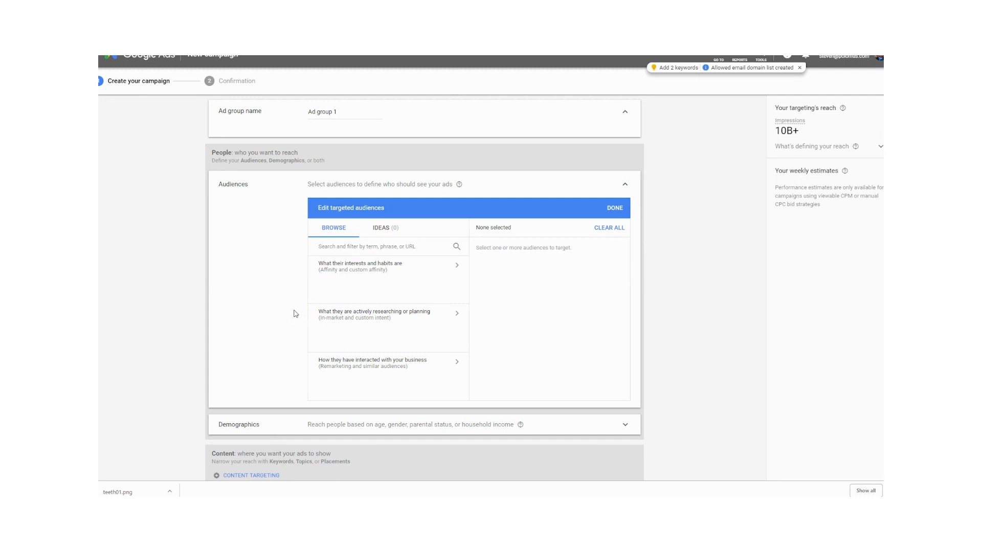
scroll(401, 354, up, 5)
scroll(427, 367, down, 1)
click(426, 367)
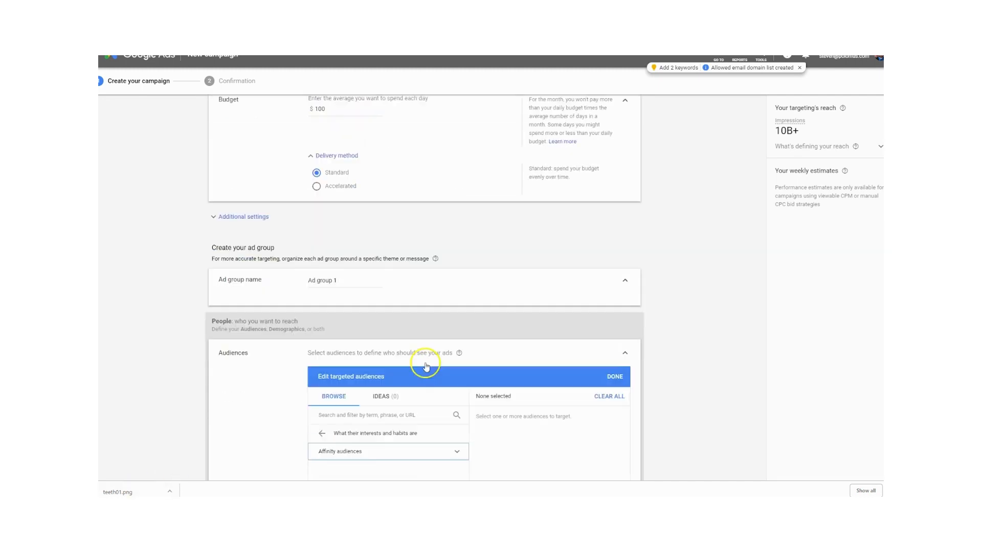
click(456, 451)
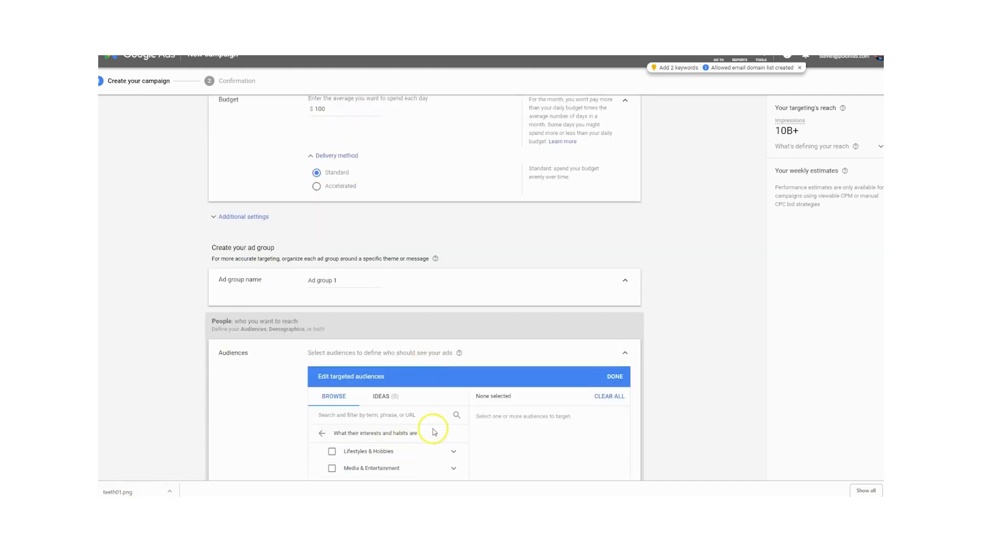
scroll(436, 436, down, 2)
scroll(440, 434, up, 3)
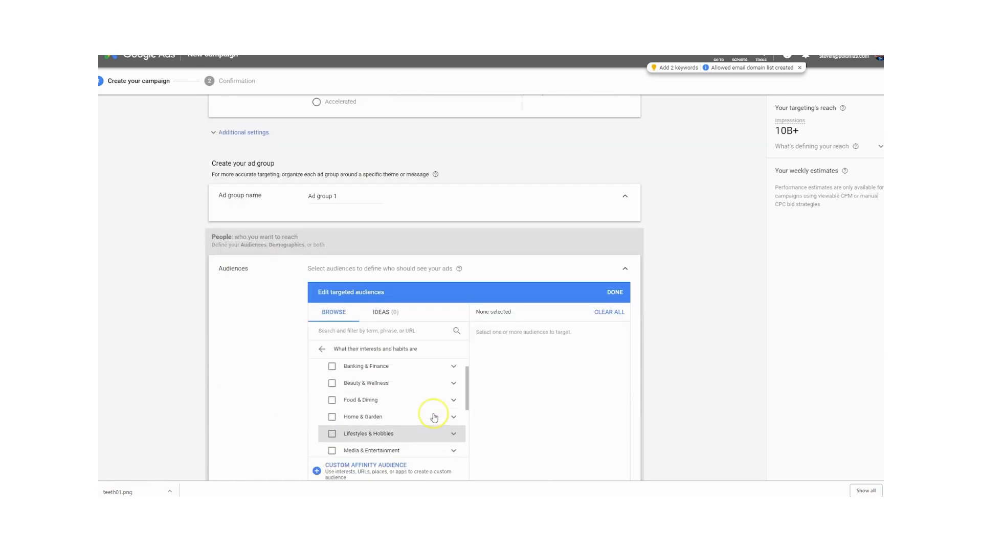
scroll(433, 417, up, 1)
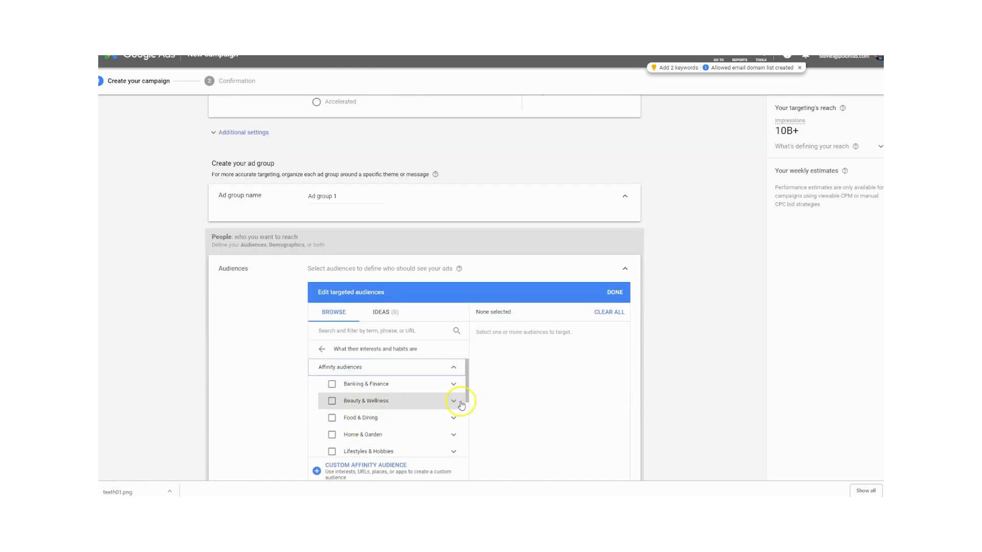
click(453, 402)
scroll(462, 409, down, 1)
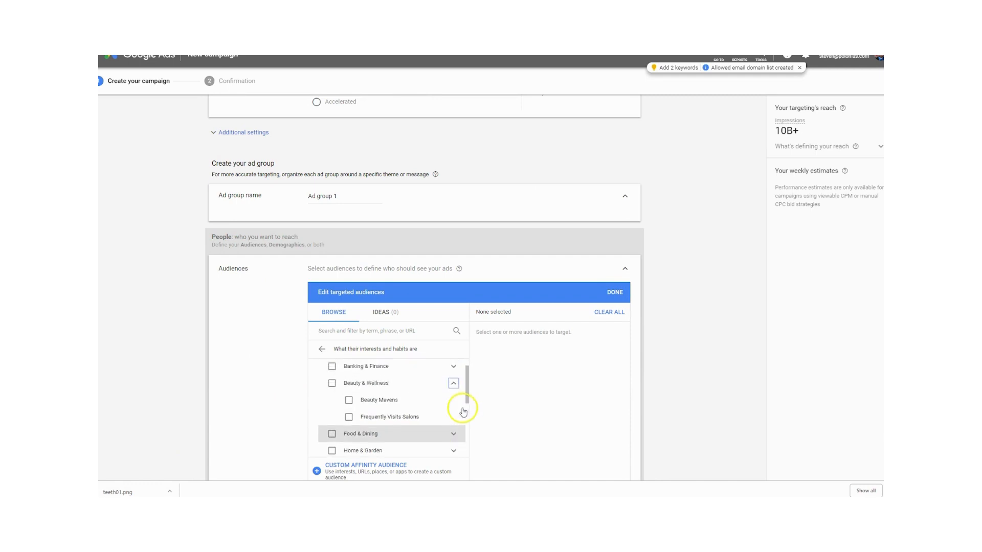
scroll(462, 411, up, 1)
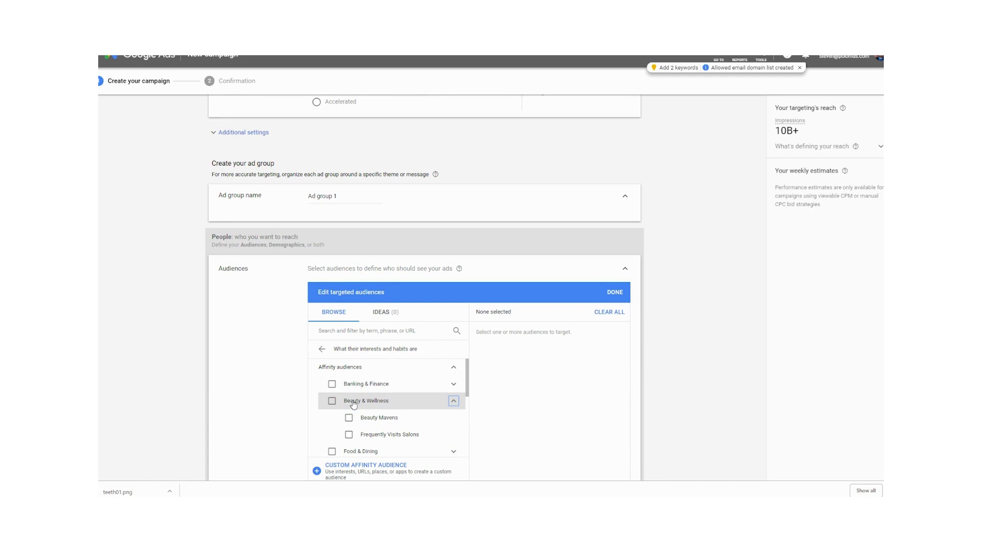
- Try targeting the Beauty & Wellness affinity audience together with Beauty Mavens and Frequently Visits Salons
click(331, 402)
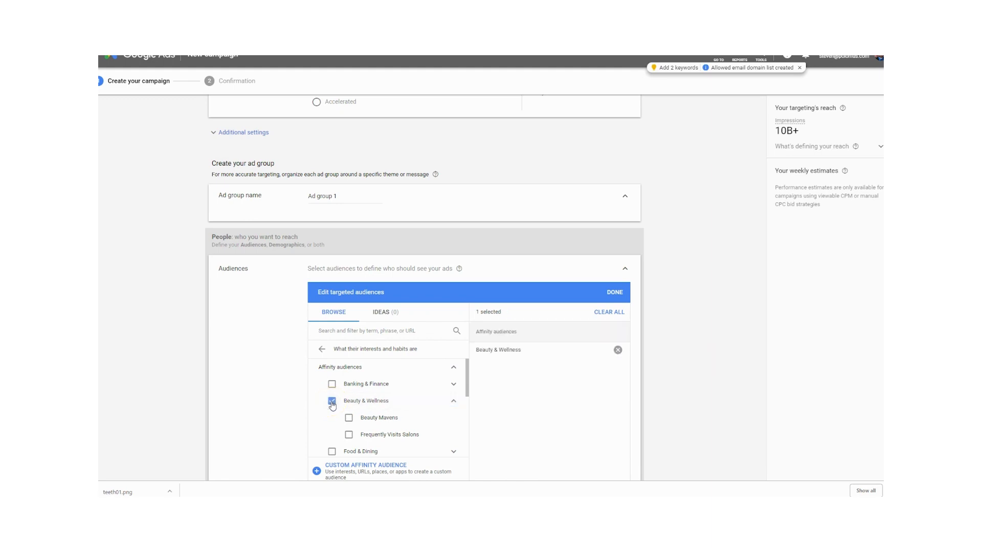
click(349, 417)
click(350, 436)
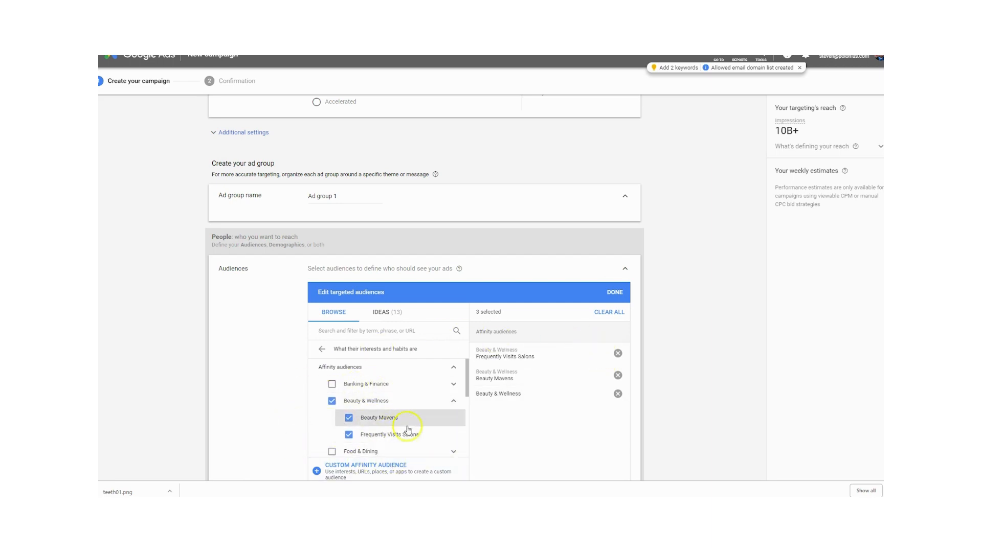
scroll(410, 429, down, 1)
scroll(408, 432, up, 1)
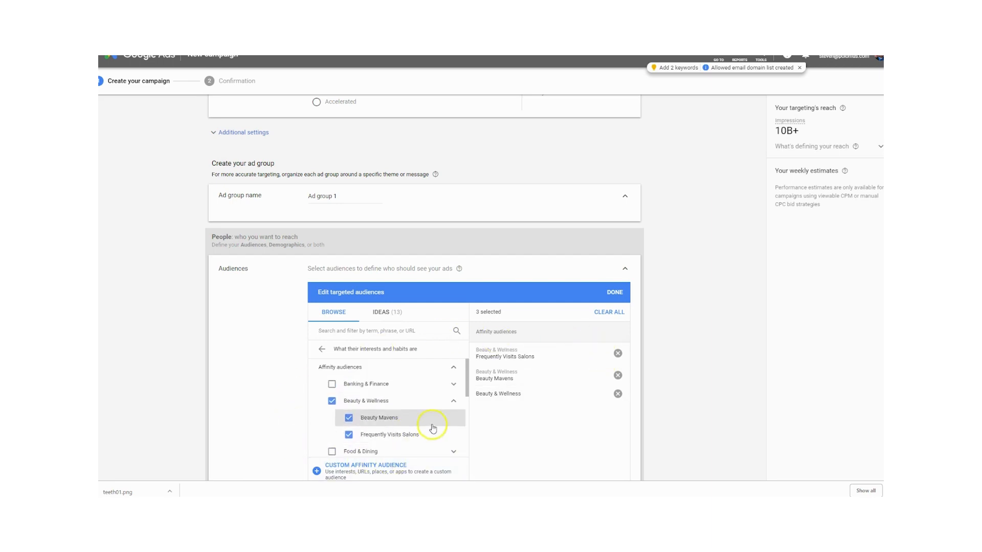
- Deselect Beauty & Wellness, Beauty Mavens and Frequently Visits Salons, choosing to stay in the unsaved campaign
click(332, 400)
click(348, 418)
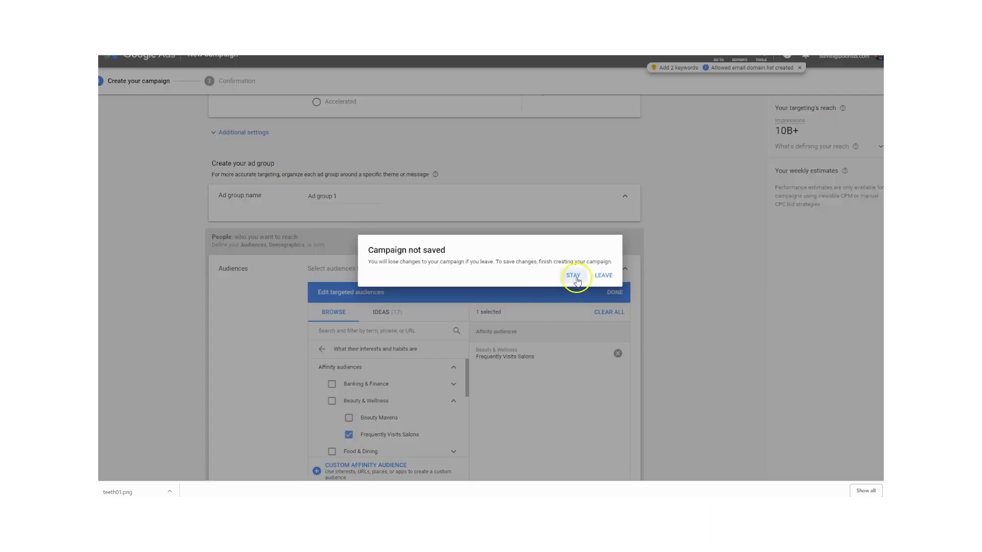
click(582, 279)
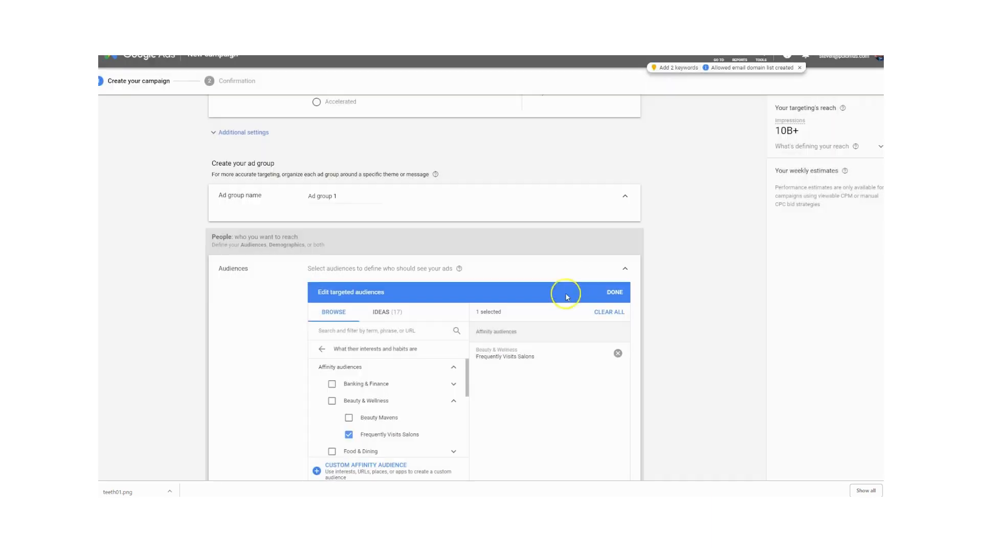
click(347, 435)
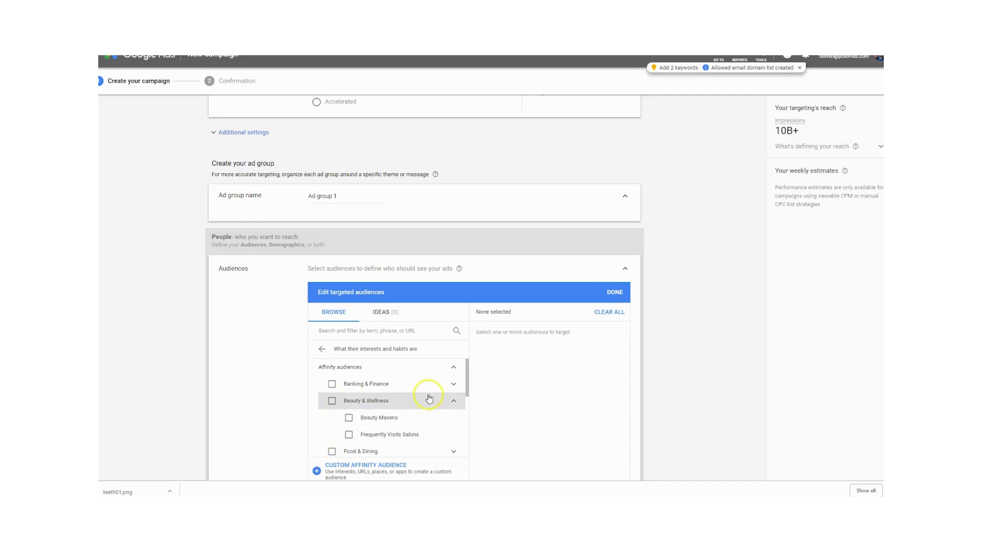
- Leave the audiences unselected and accept the ad group's demographics with every gender, age, parental status and household income option included
click(454, 401)
scroll(332, 414, down, 6)
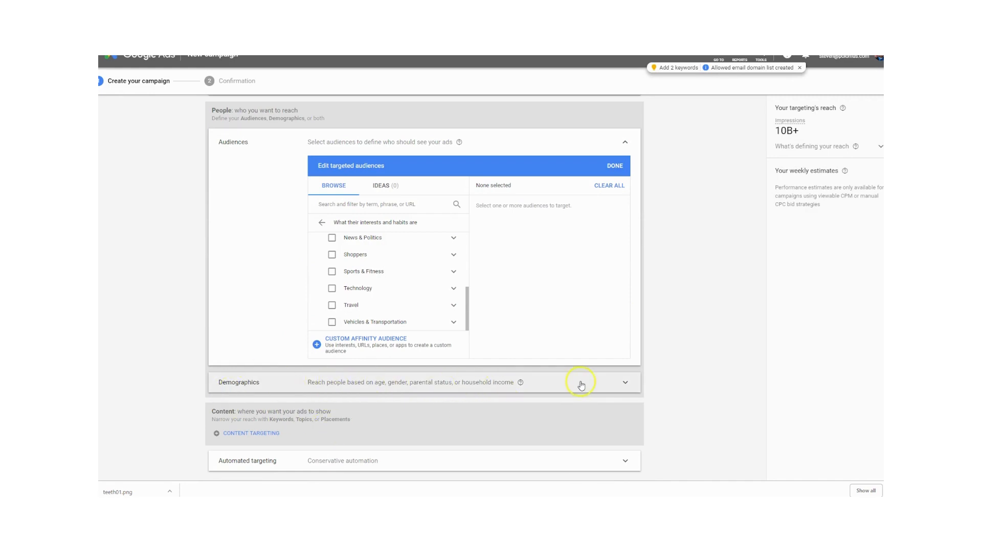
click(624, 383)
scroll(516, 427, down, 3)
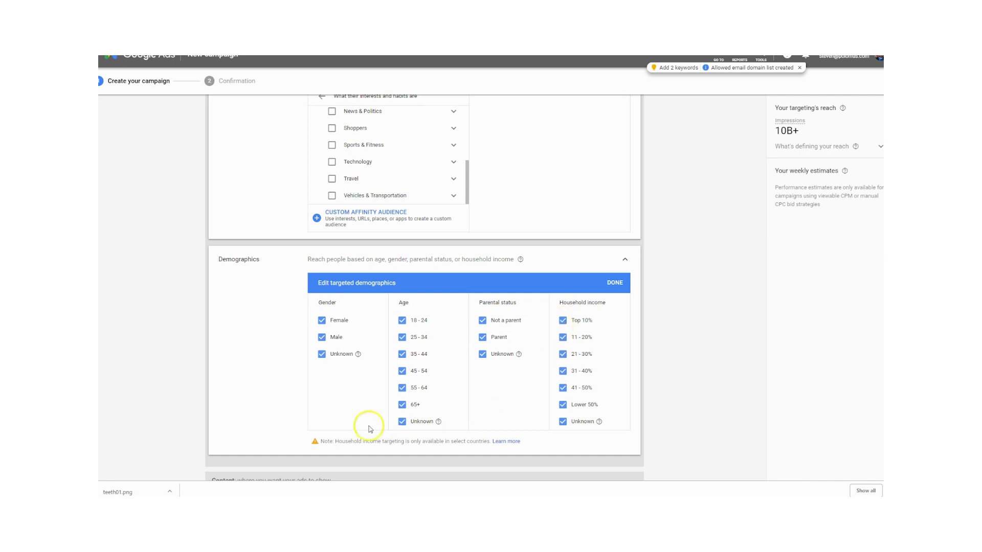
scroll(261, 425, down, 2)
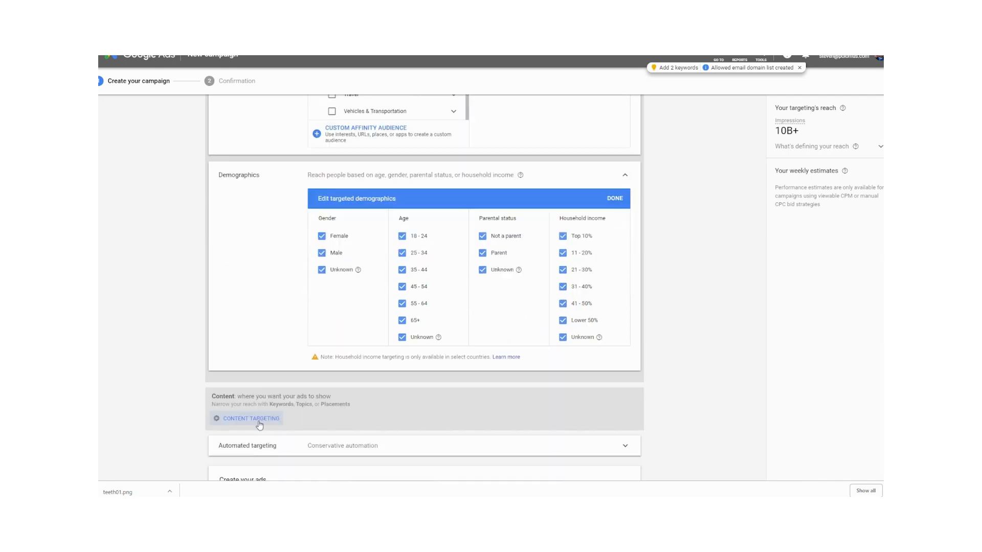
click(615, 198)
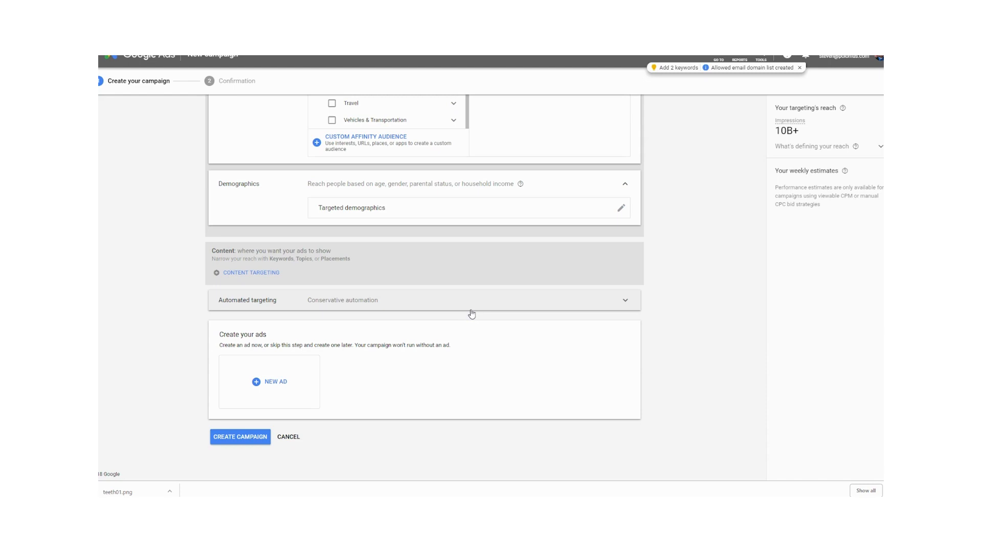
click(271, 387)
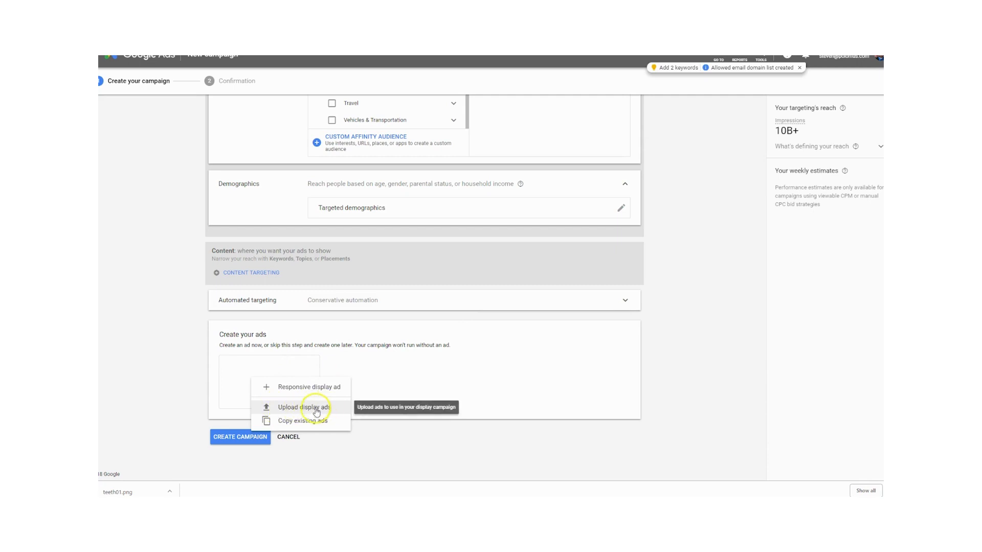
click(316, 407)
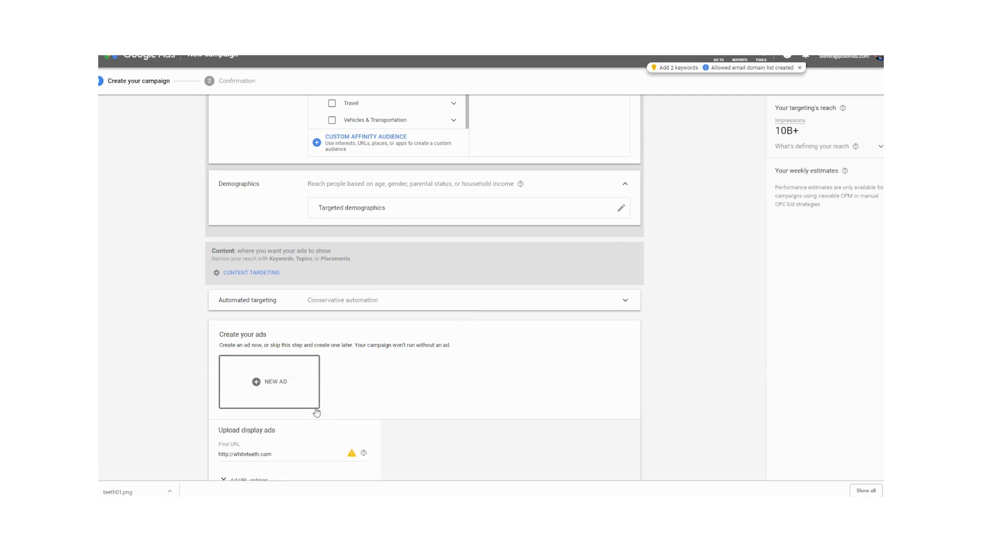
scroll(358, 399, down, 3)
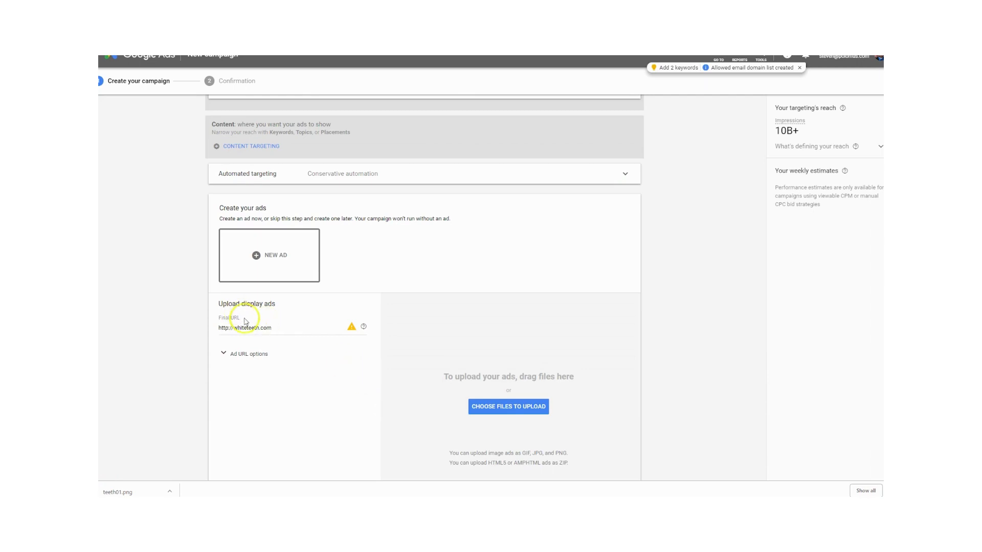
scroll(270, 346, down, 1)
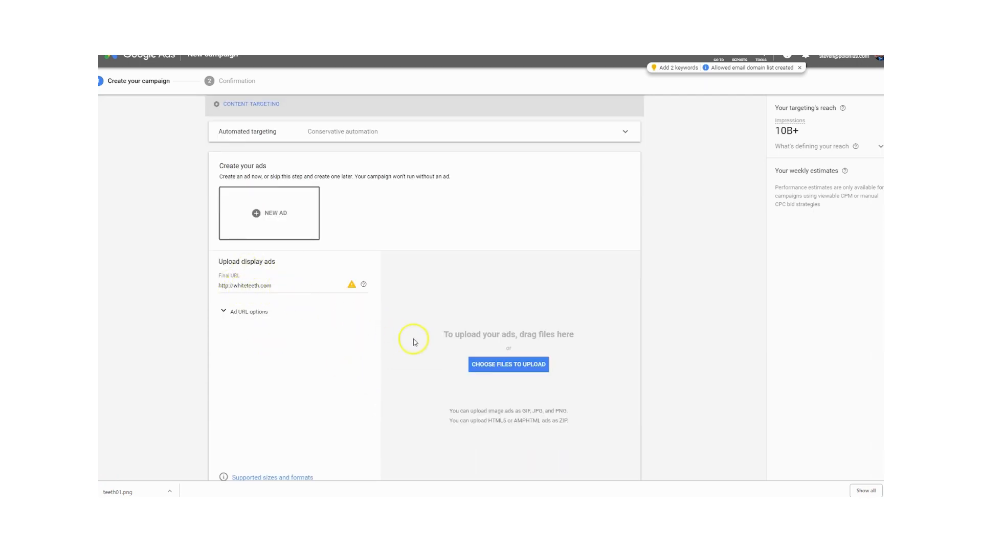
scroll(512, 362, down, 2)
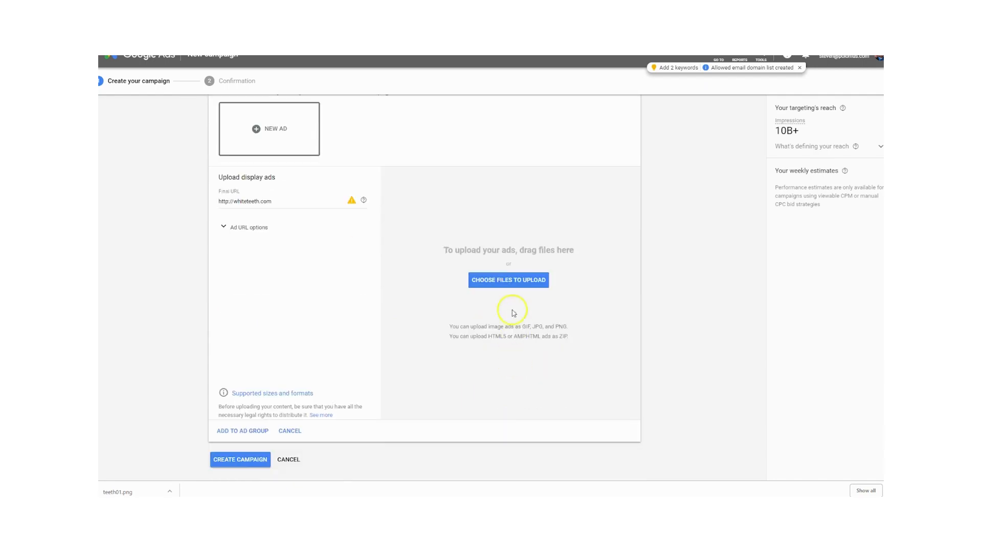
click(516, 280)
double_click(193, 86)
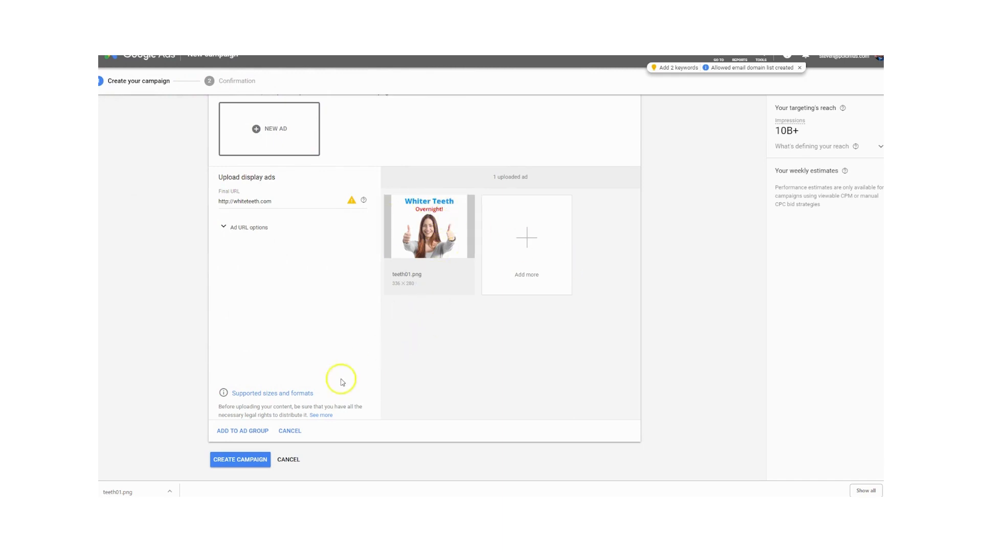
click(242, 431)
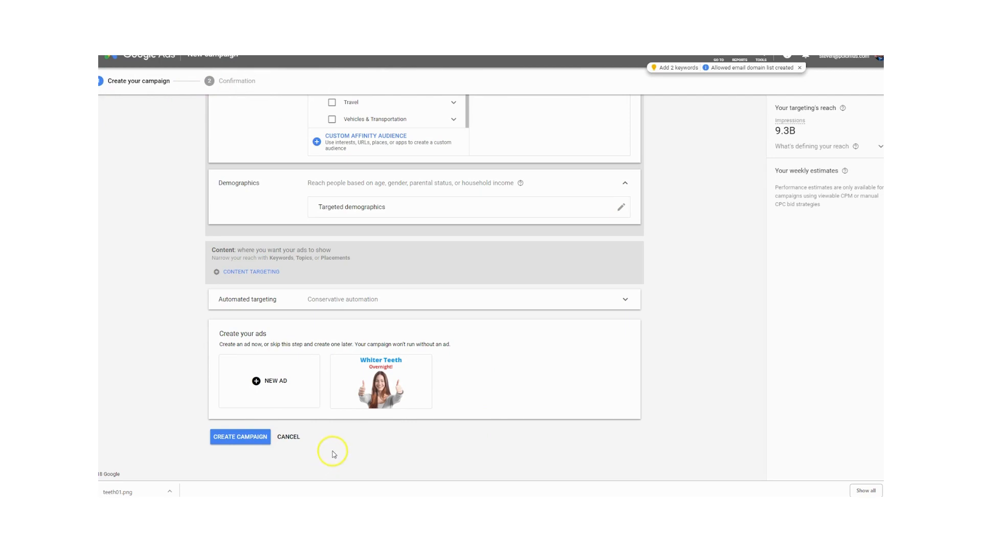
- Create the campaign and confirm creating it without any ad group targeting
scroll(333, 456, up, 3)
scroll(332, 456, down, 3)
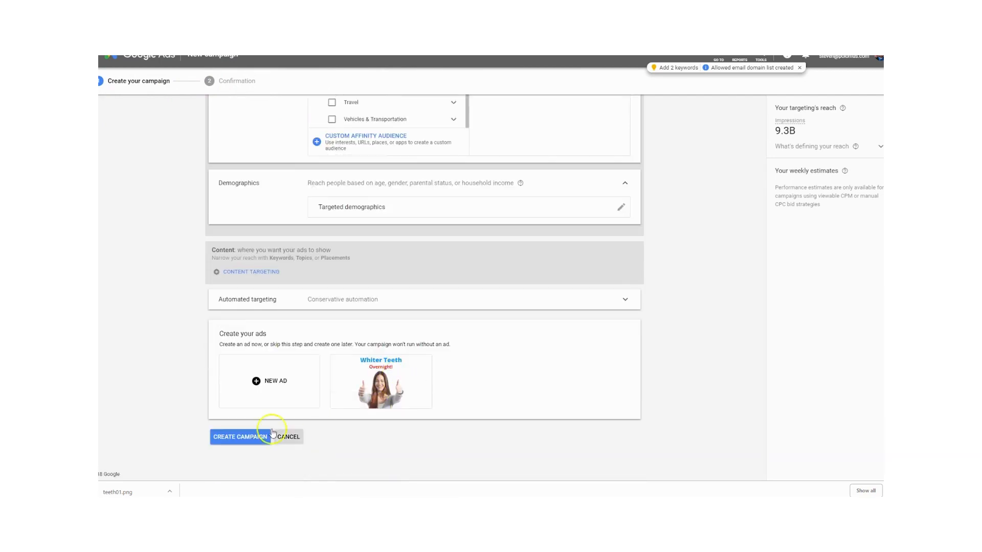
click(240, 436)
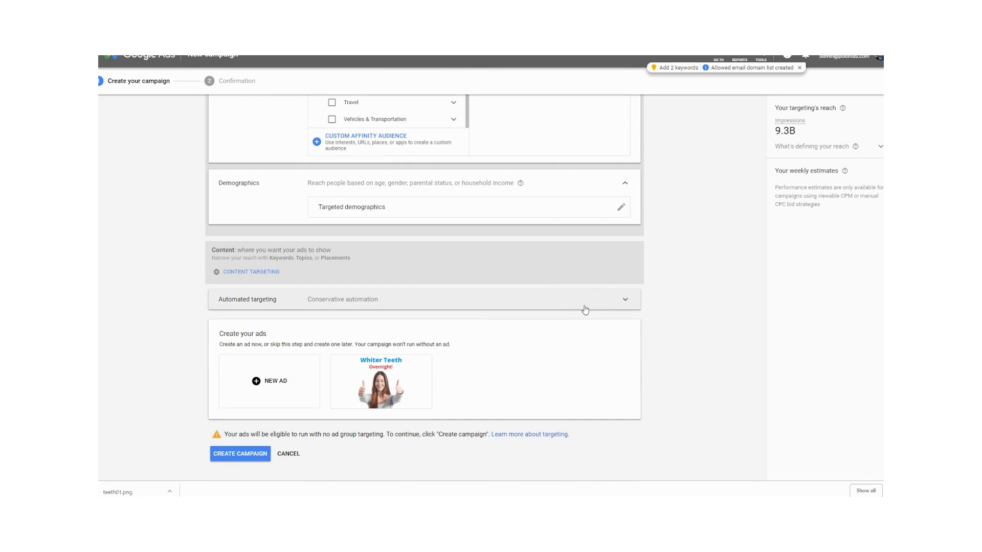
click(240, 453)
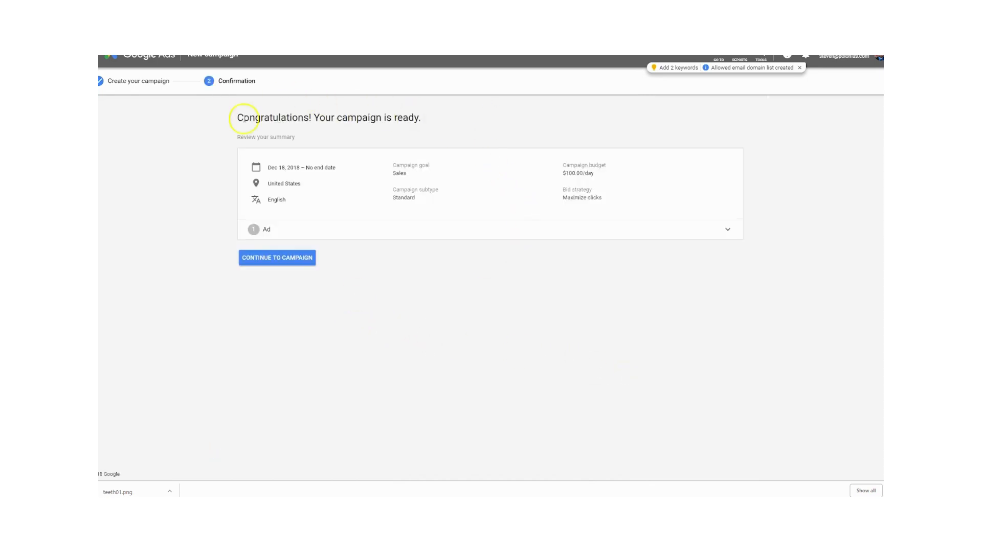
- Expand the ad details in the campaign summary, then continue to the new campaign and review its ad group metrics
click(543, 240)
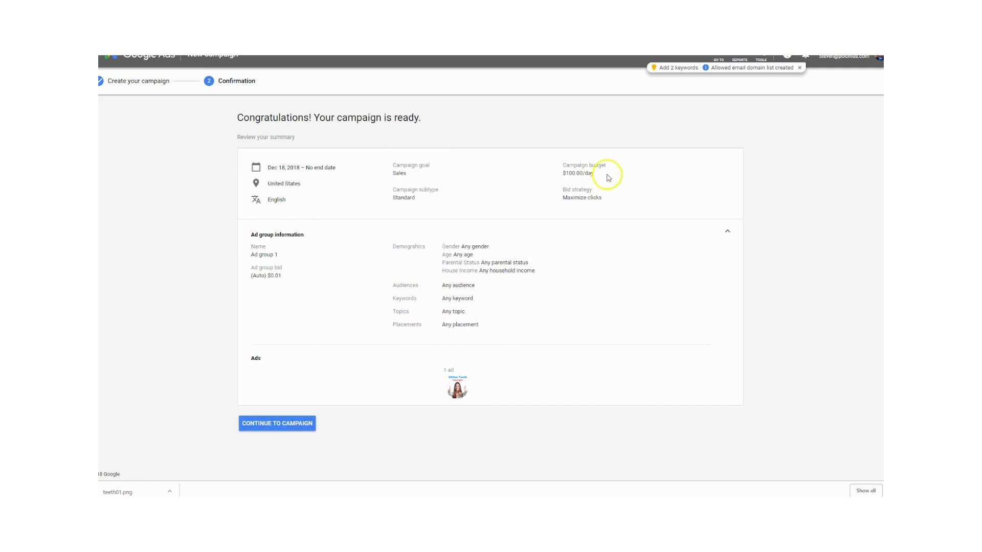
click(318, 431)
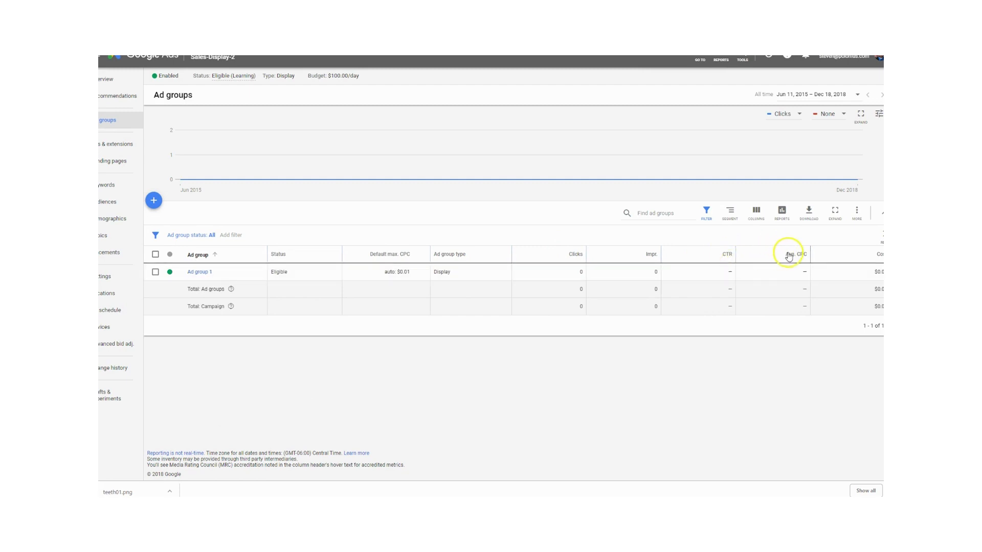
mouse_move(790, 257)
mouse_move(641, 257)
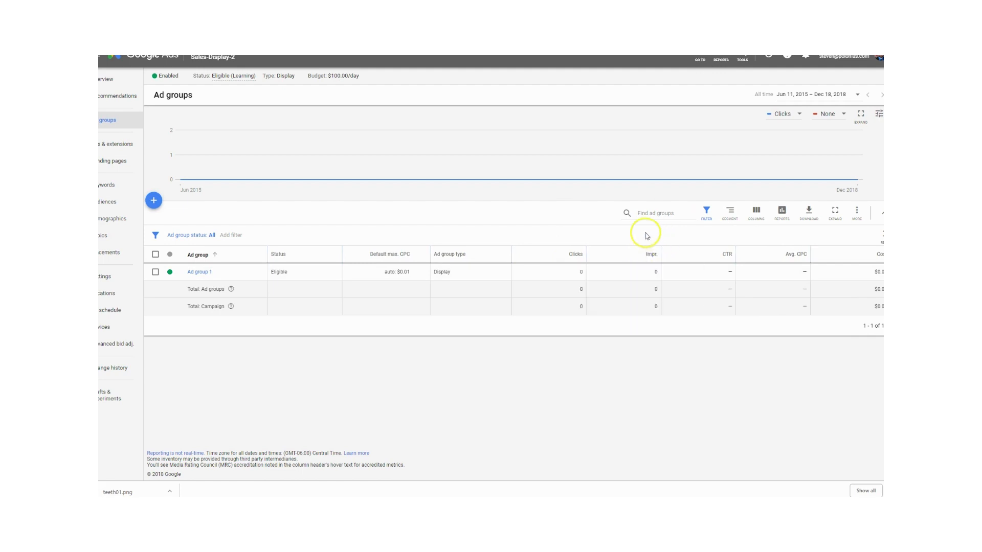